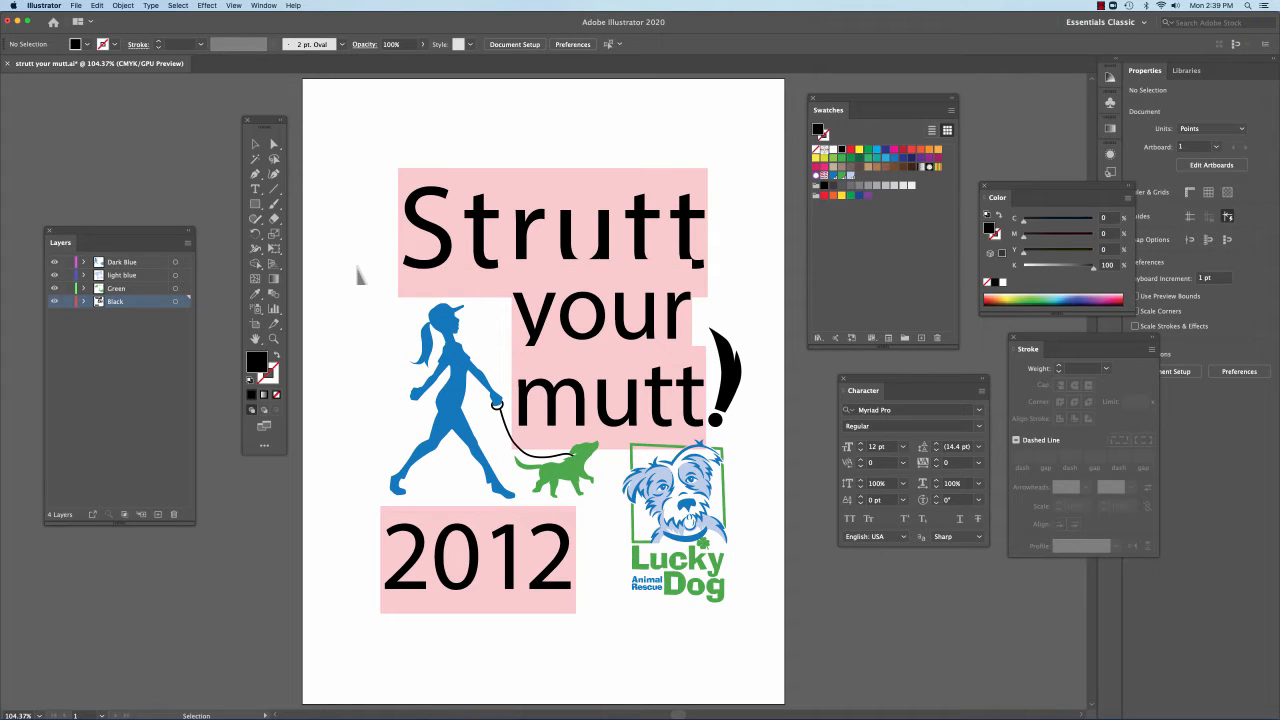
Examine the artwork's paths in Outline mode and return to the full-colour preview
{"action": "key", "text": "super+y"}
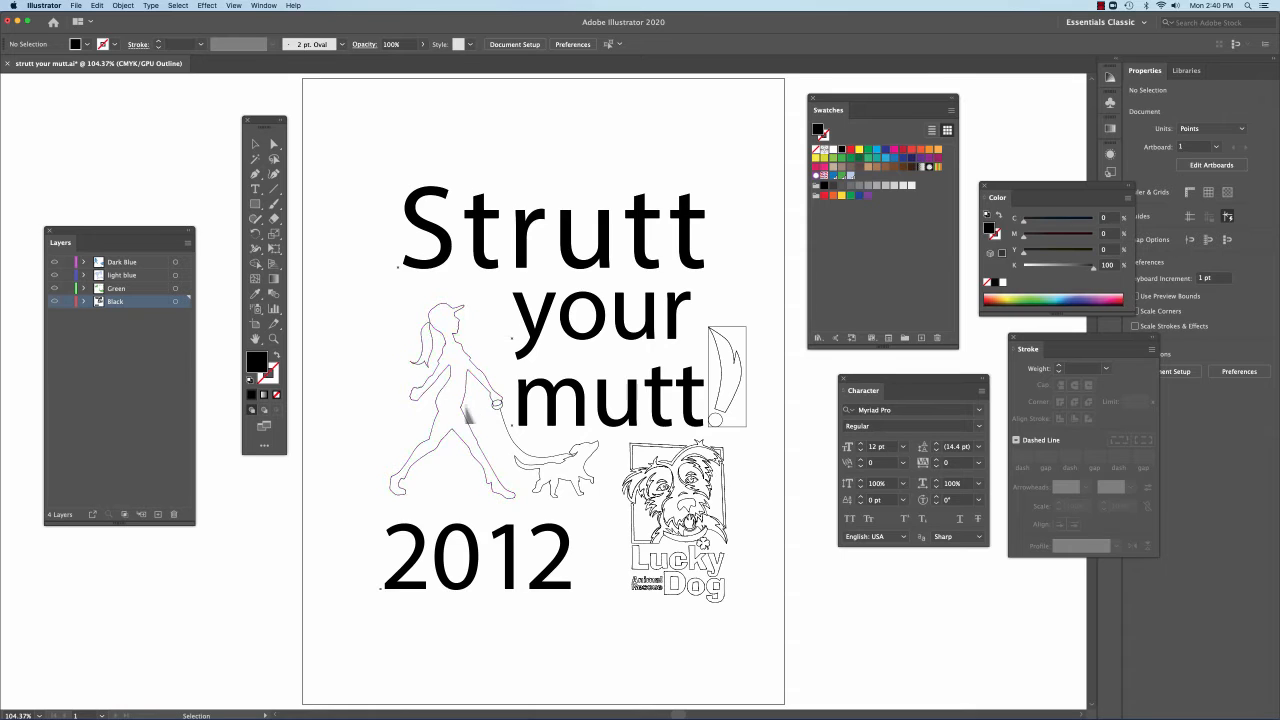
{"action": "key", "text": "a"}
{"action": "key", "text": "super+y"}
{"action": "key", "text": "v"}
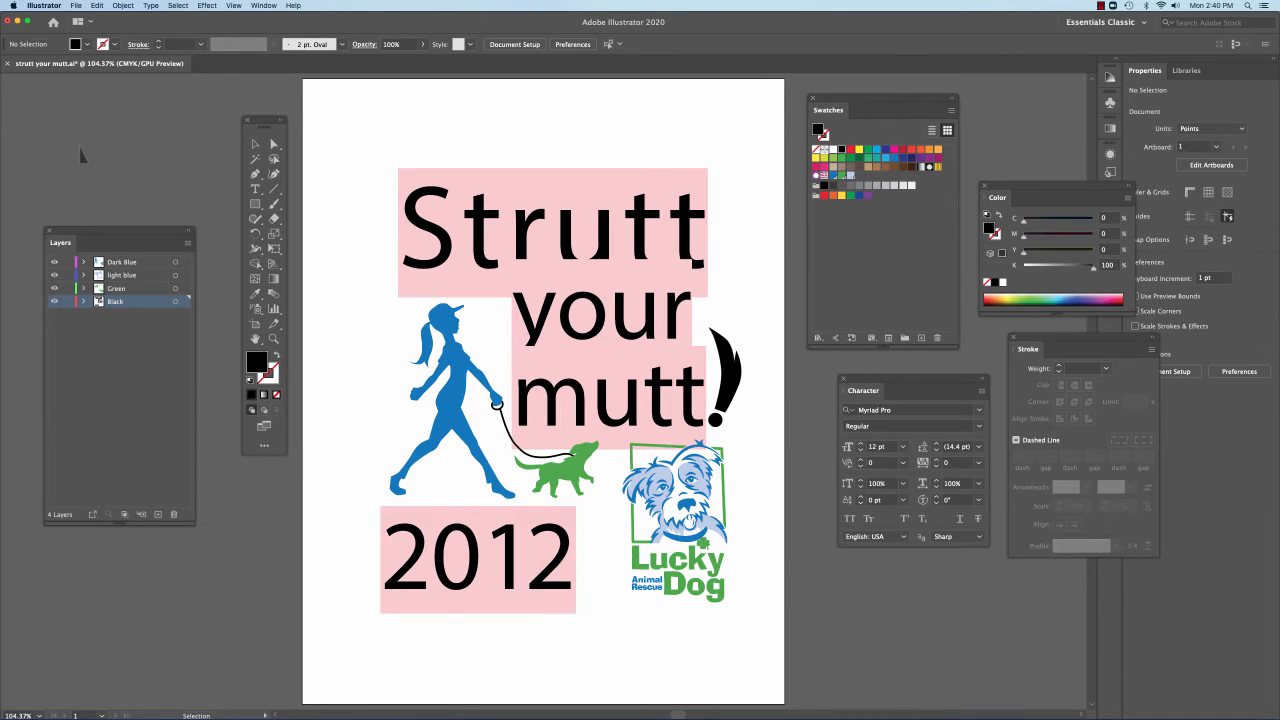
Review the Bauhaus font files in Finder and the Bauhaus Std typeface in Font Book, and return to the Illustrator document
{"action": "key", "text": "super+m"}
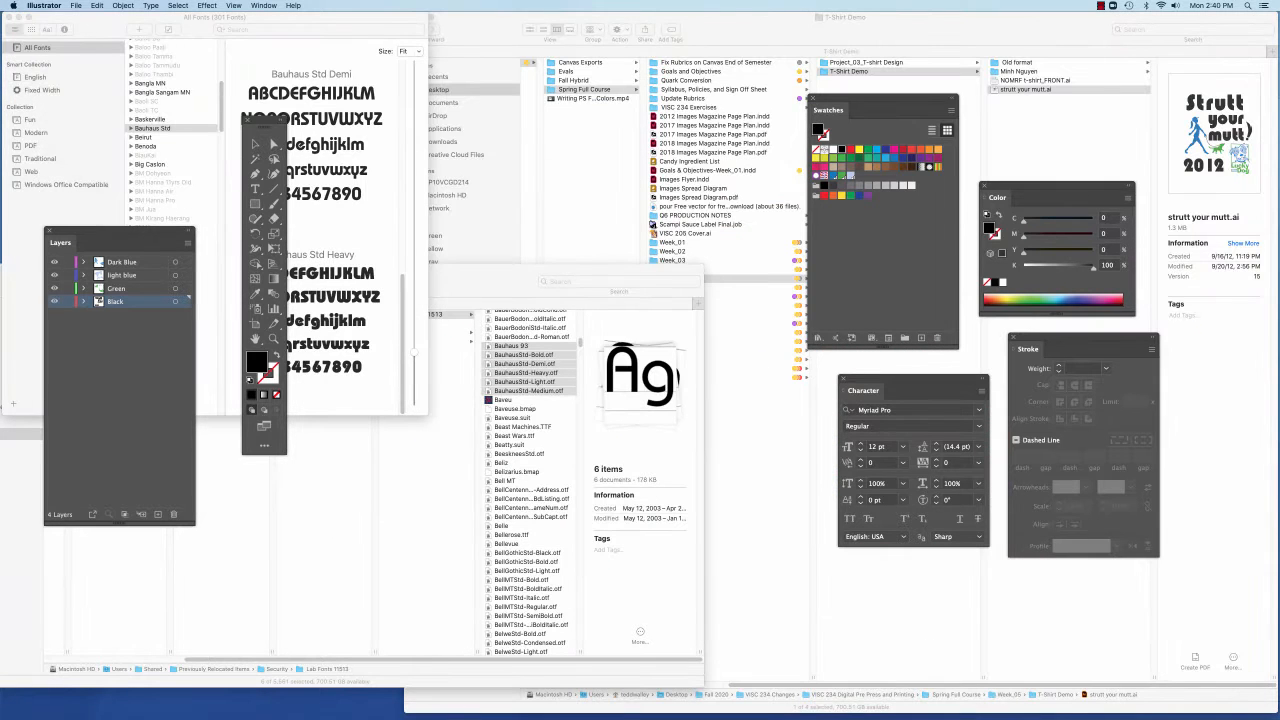
{"action": "key", "text": "super+Tab"}
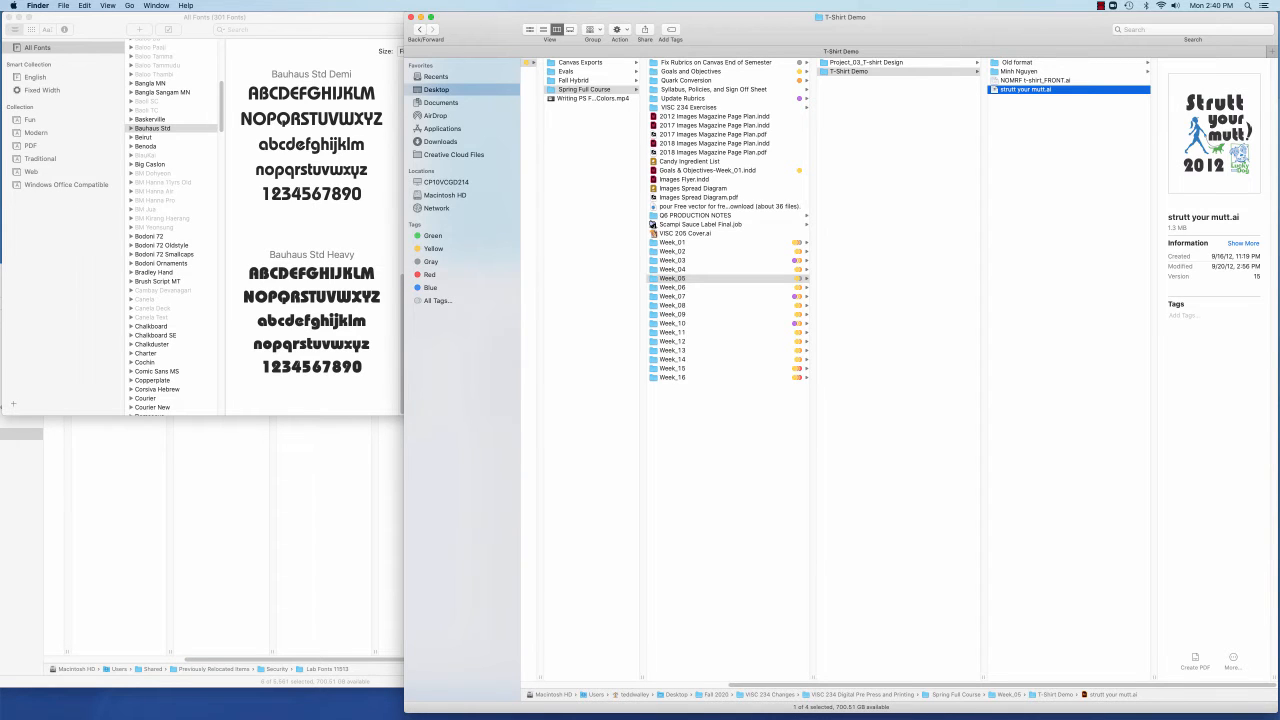
{"action": "key", "text": "super+grave"}
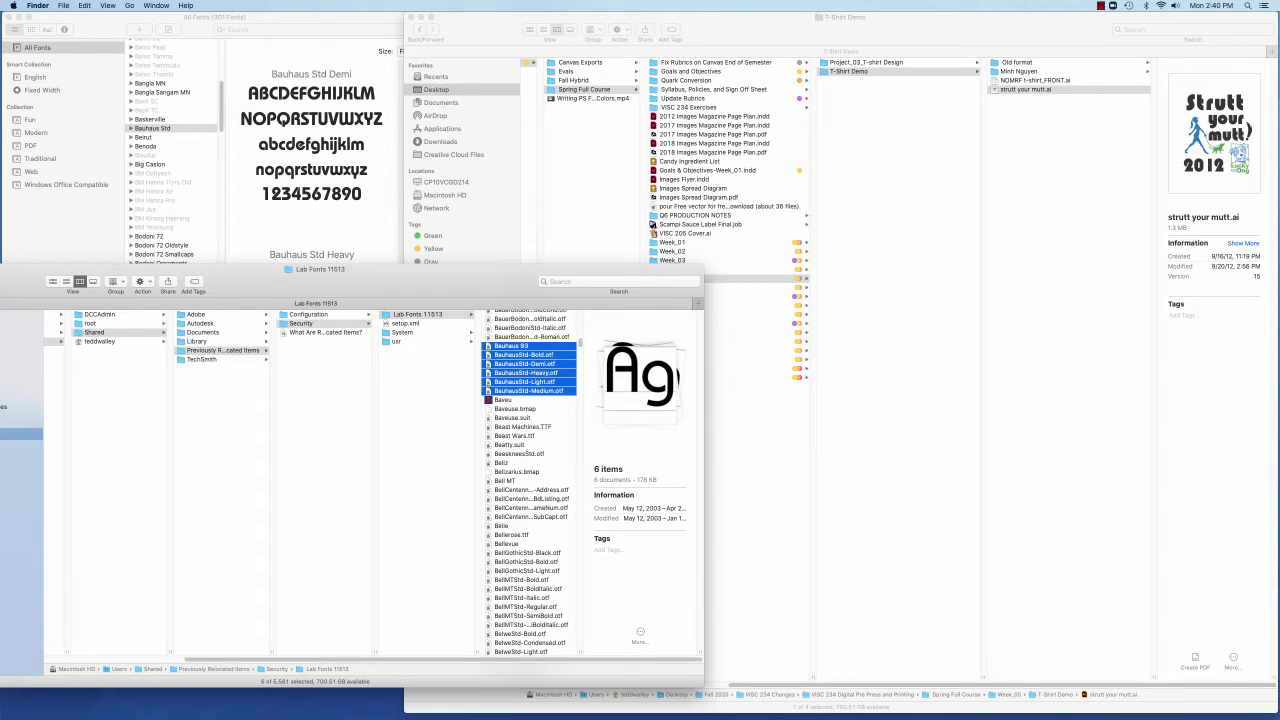
{"action": "key", "text": "super+Tab"}
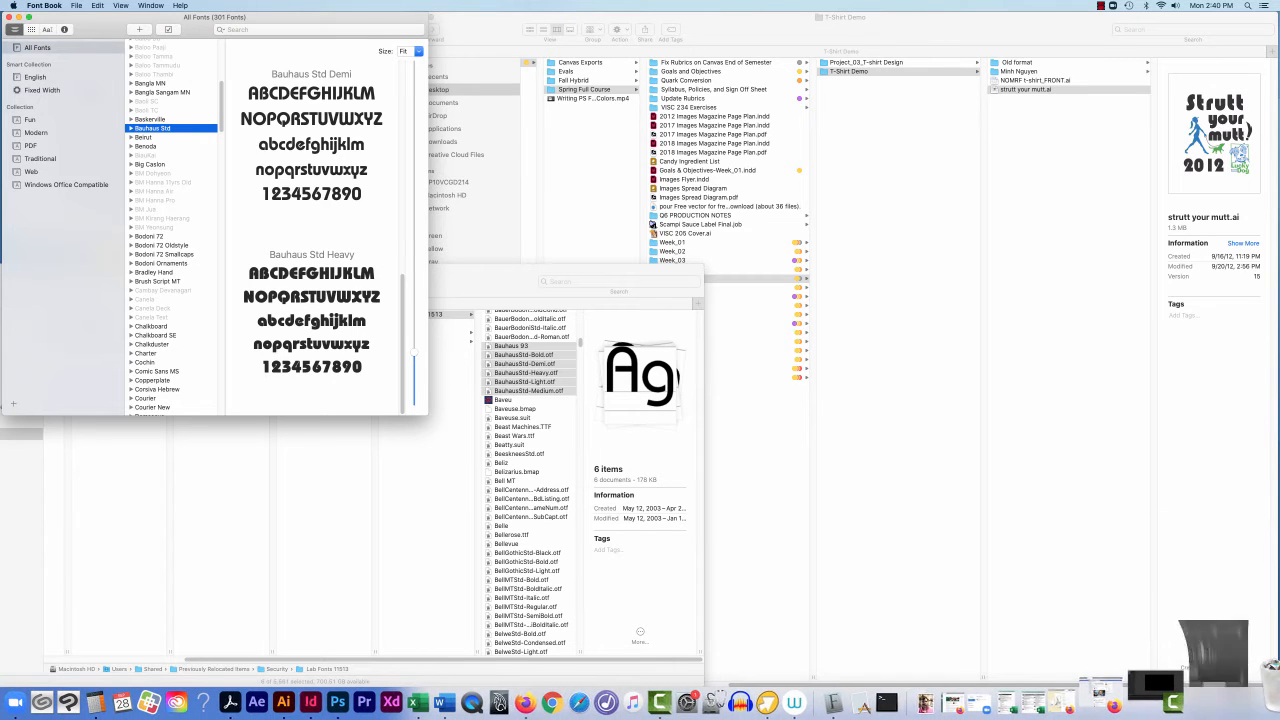
{"action": "left_click", "coordinate": [1157, 686]}
Change the font of the highlighted "Strutt" text from the missing typeface to Bauhaus Std
{"action": "left_click", "coordinate": [493, 272]}
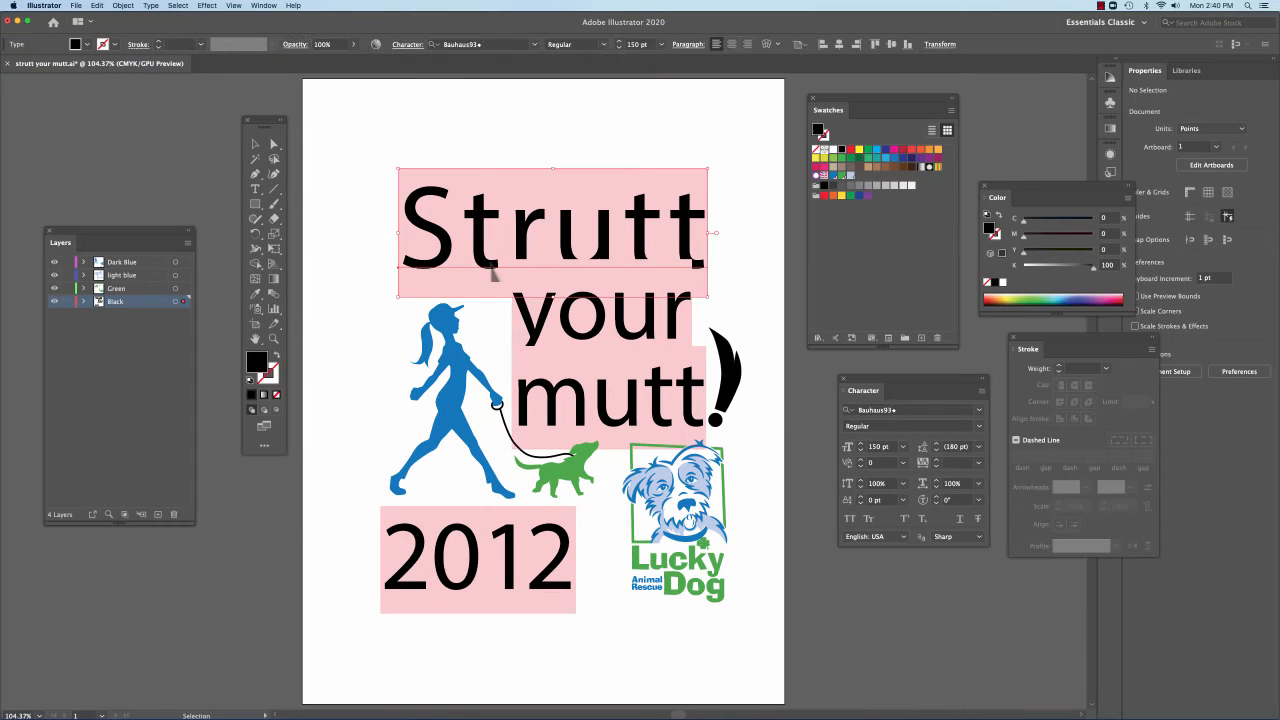
{"action": "left_click", "coordinate": [535, 44]}
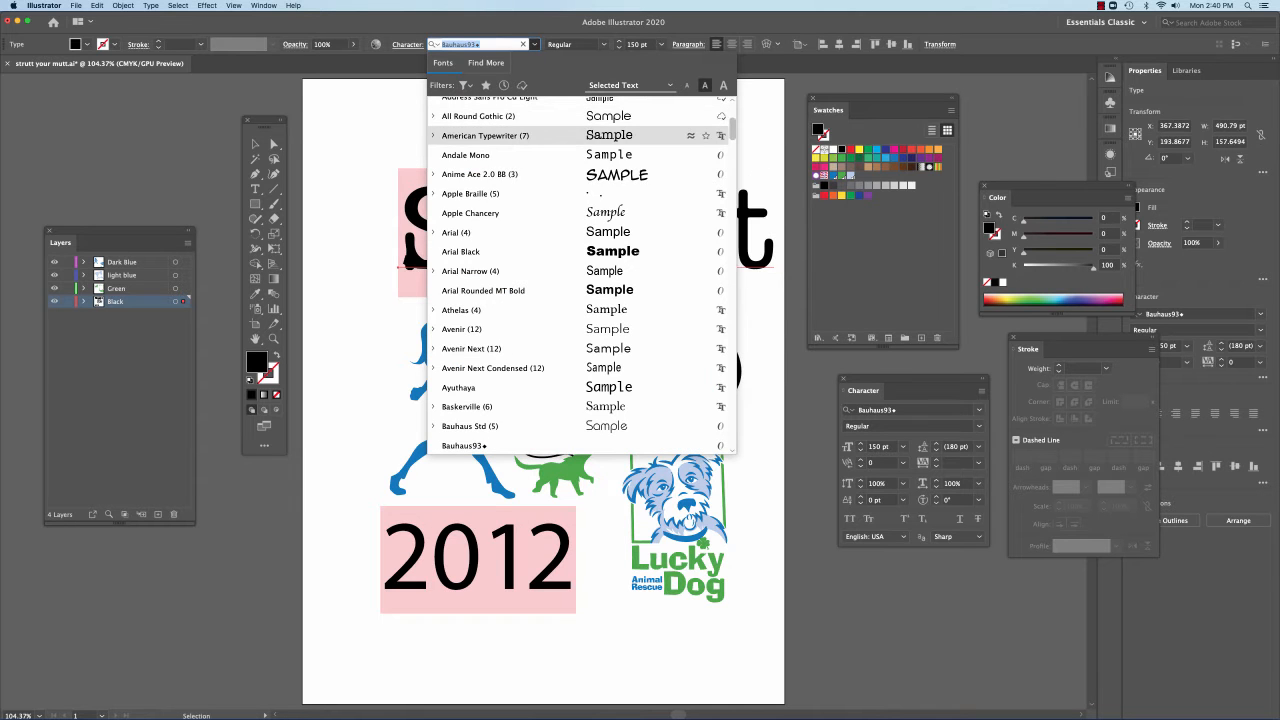
{"action": "scroll", "coordinate": [580, 270], "scroll_direction": "up", "scroll_amount": 5}
{"action": "scroll", "coordinate": [580, 357], "scroll_direction": "down", "scroll_amount": 10}
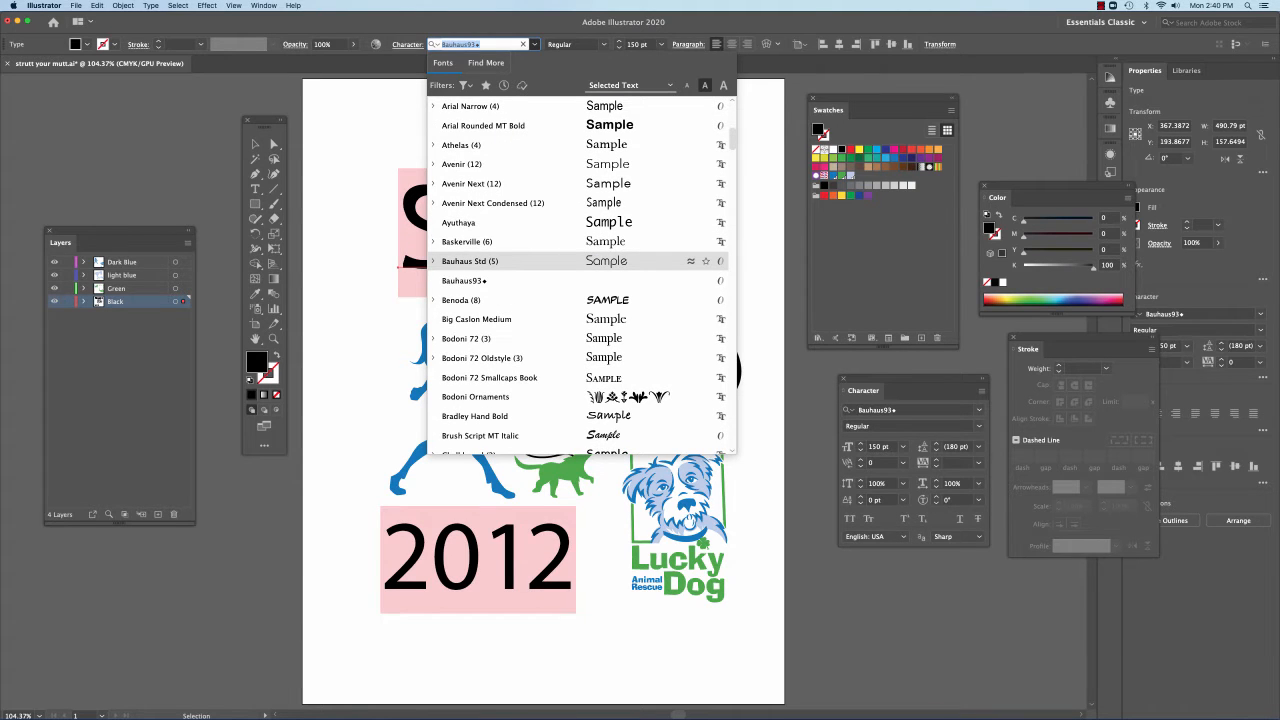
{"action": "left_click", "coordinate": [548, 261]}
Set the "your" text to Bauhaus Std in the Bold style
{"action": "left_click", "coordinate": [630, 339]}
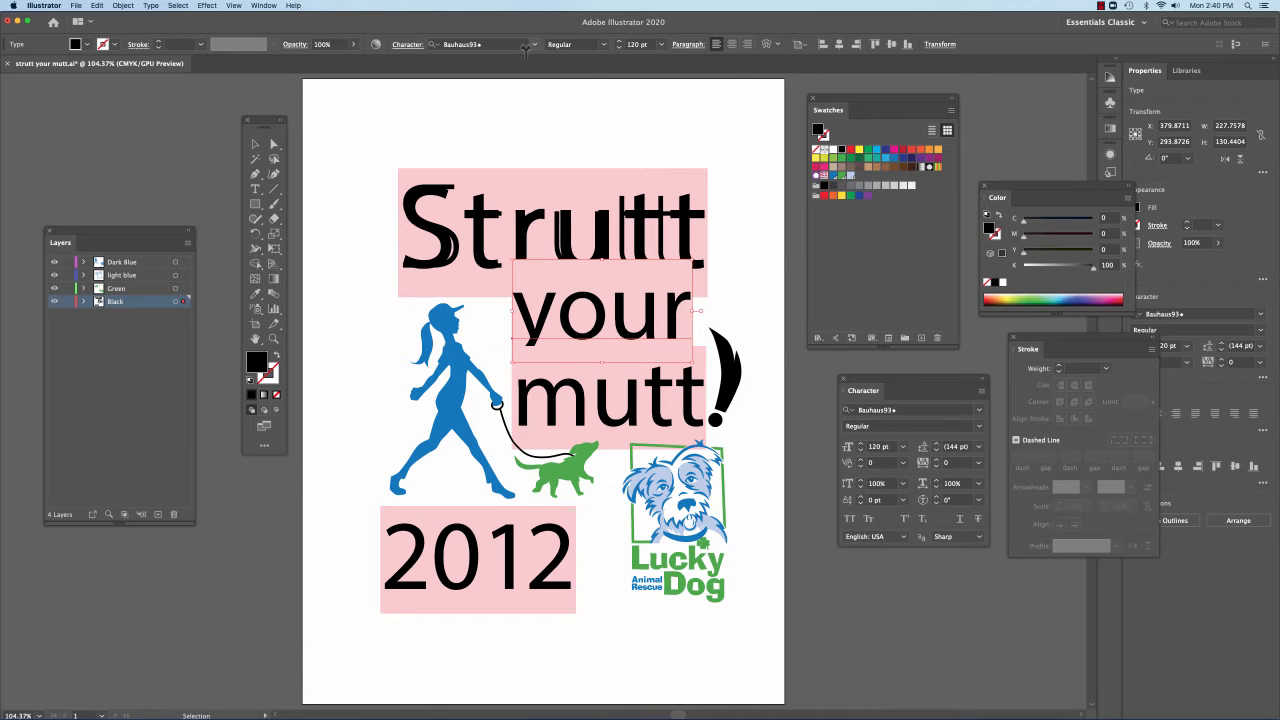
{"action": "left_click", "coordinate": [520, 46]}
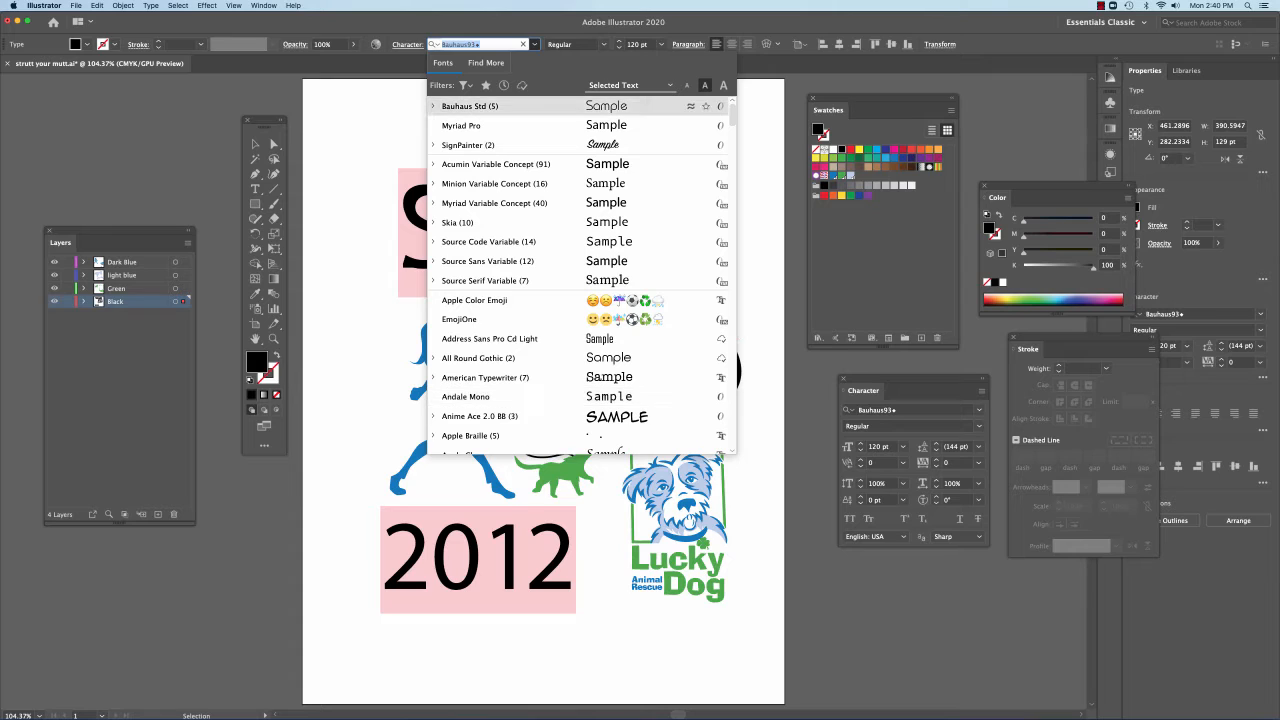
{"action": "left_click", "coordinate": [665, 112]}
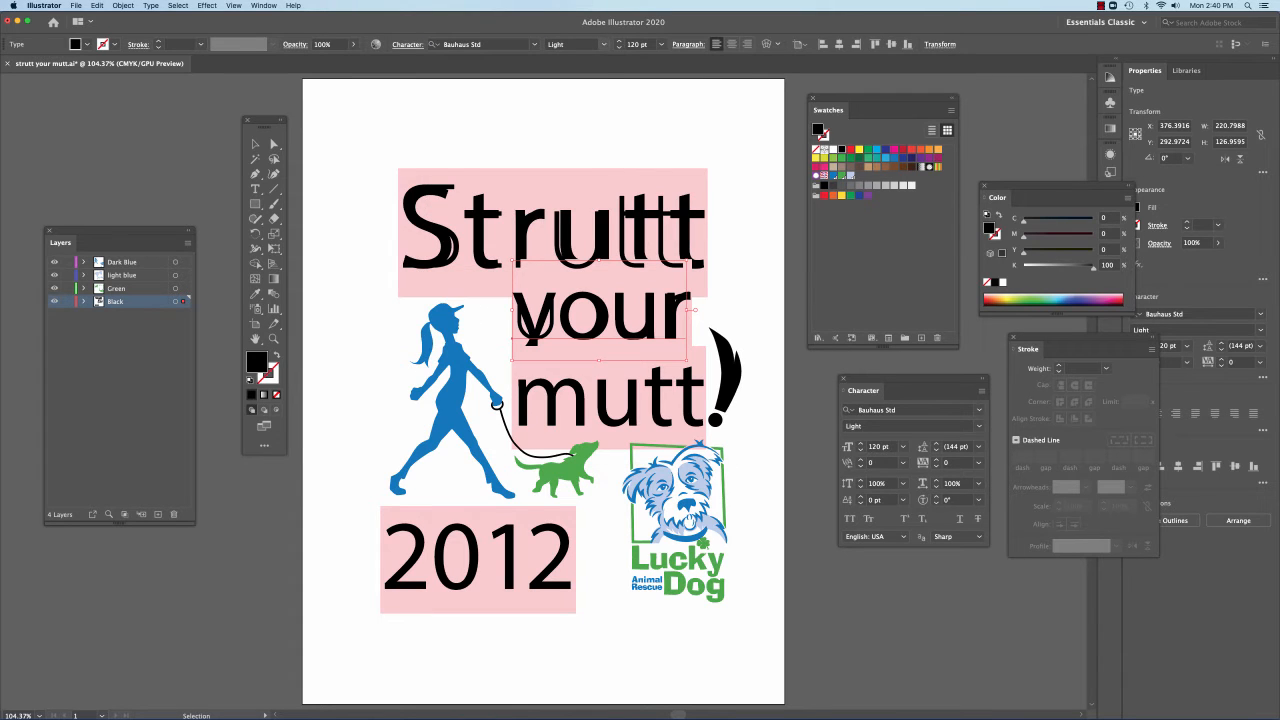
{"action": "left_click", "coordinate": [575, 44]}
{"action": "left_click", "coordinate": [586, 109]}
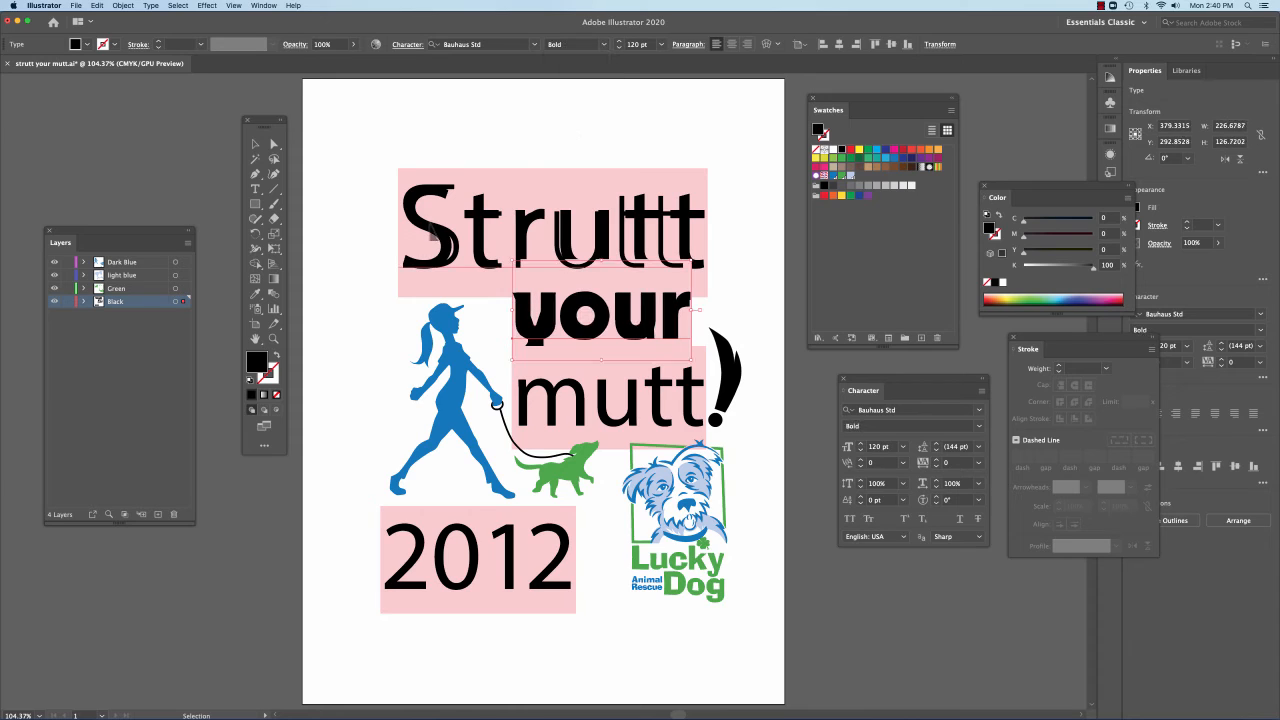
Change the font style of the "Strutt" text to Bold
{"action": "left_click", "coordinate": [431, 232]}
{"action": "left_click", "coordinate": [593, 47]}
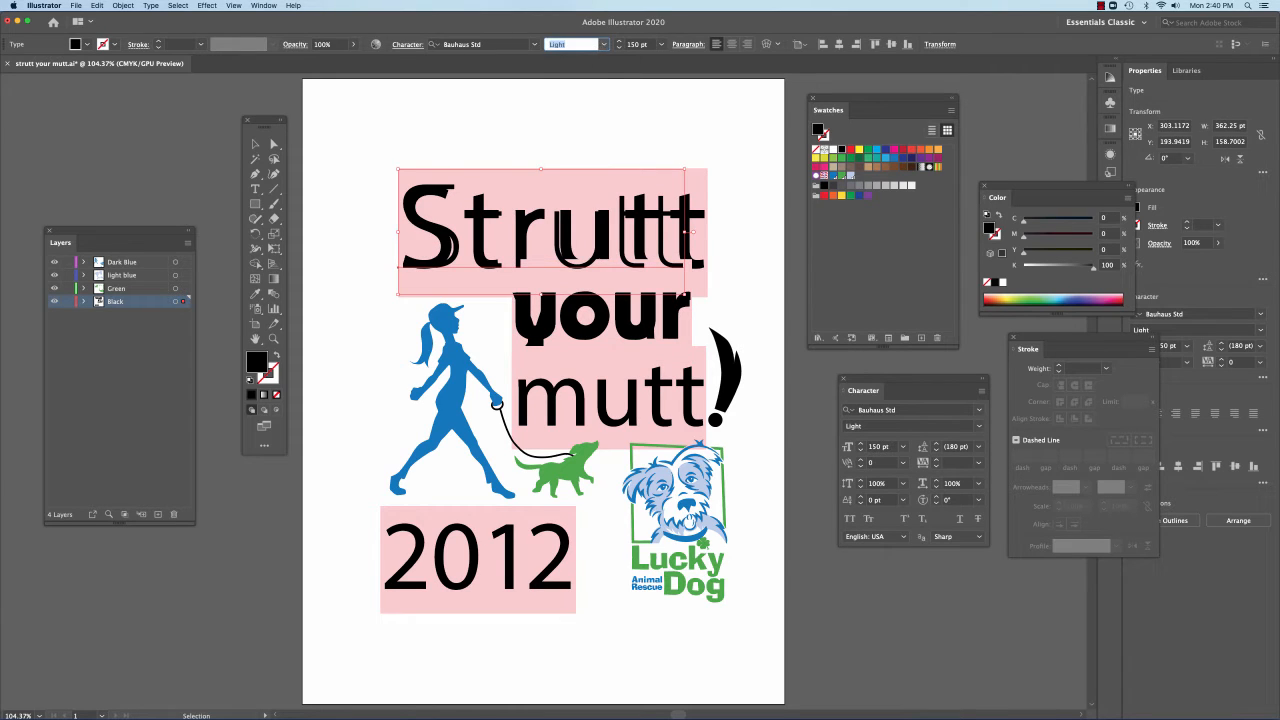
{"action": "left_click", "coordinate": [603, 44]}
{"action": "left_click", "coordinate": [586, 106]}
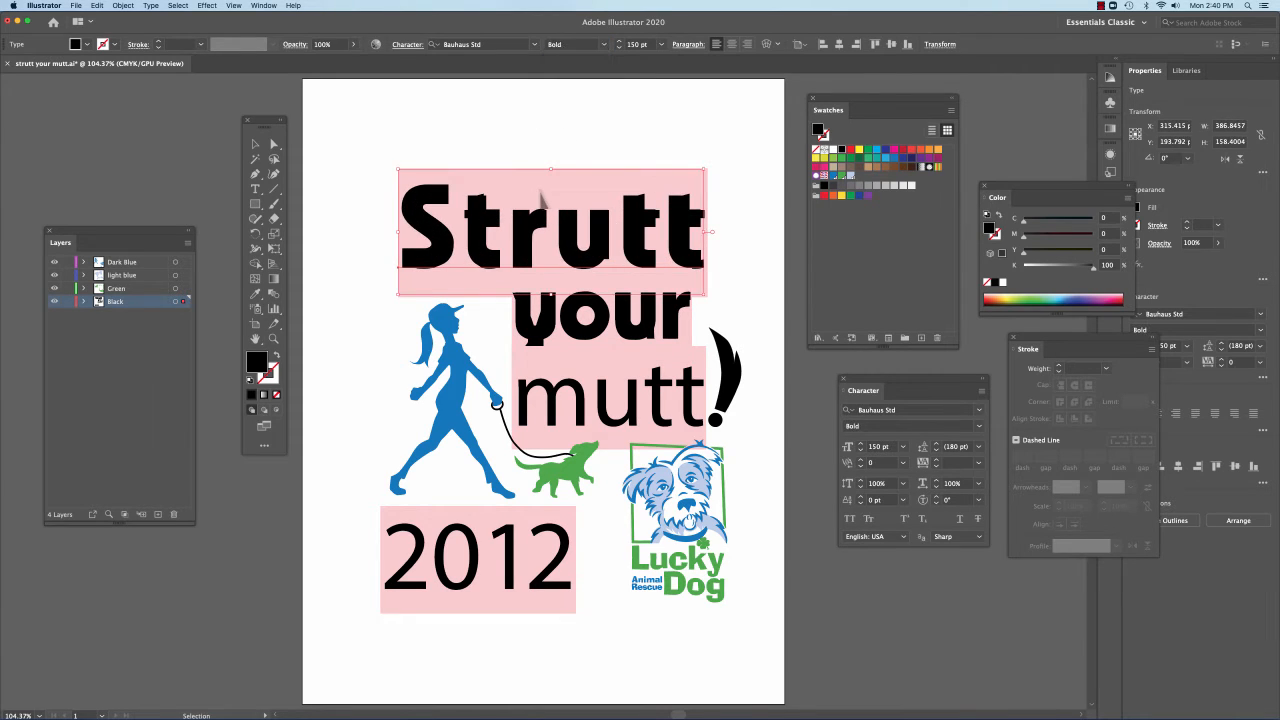
Set the "mutt" text to Bauhaus Std in the Bold style
{"action": "left_click", "coordinate": [596, 436]}
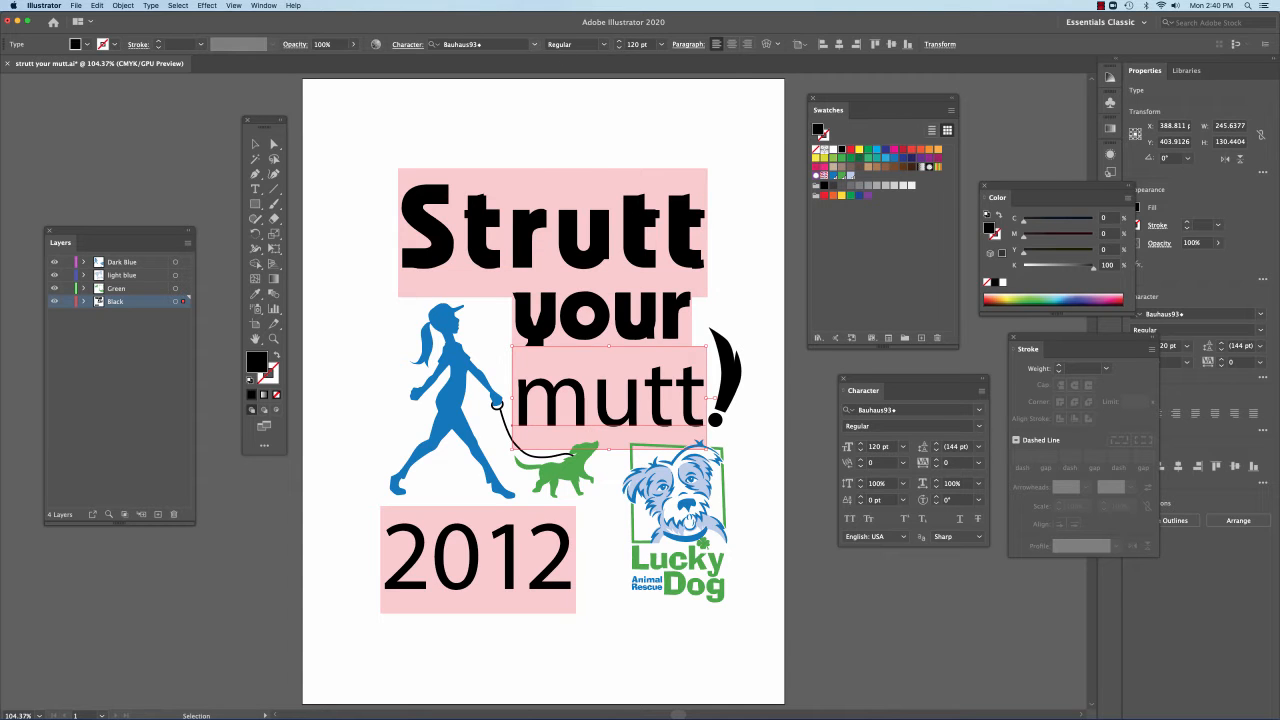
{"action": "left_click", "coordinate": [470, 44]}
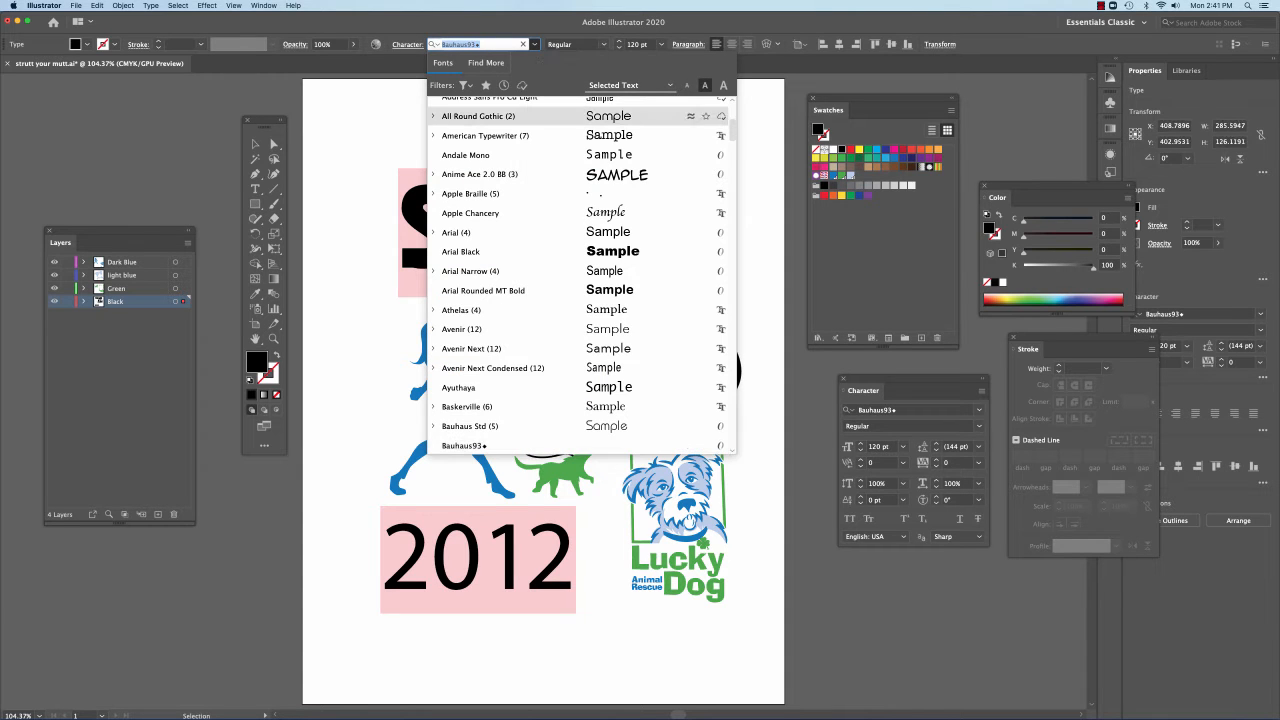
{"action": "scroll", "coordinate": [700, 112], "scroll_direction": "up", "scroll_amount": 4}
{"action": "left_click", "coordinate": [545, 106]}
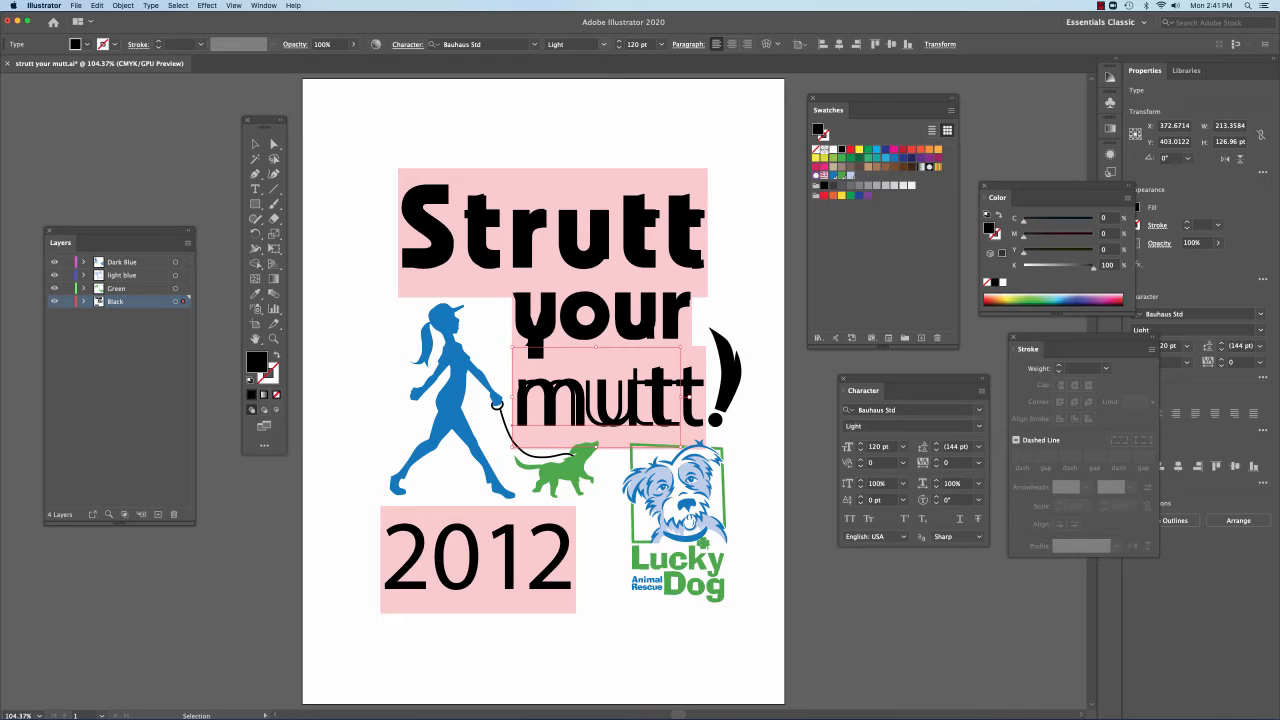
{"action": "left_click", "coordinate": [603, 44]}
{"action": "left_click", "coordinate": [578, 99]}
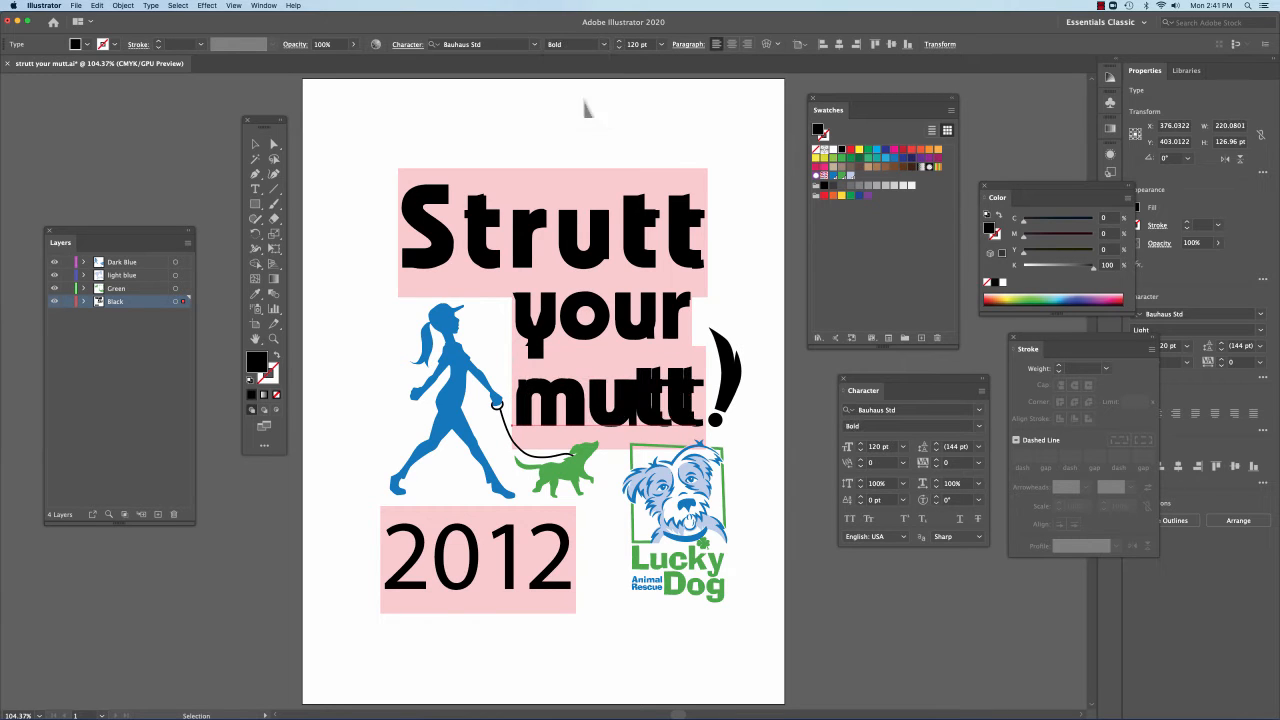
Set the "2012" text to Bauhaus Std Bold and deselect it
{"action": "left_click", "coordinate": [410, 553]}
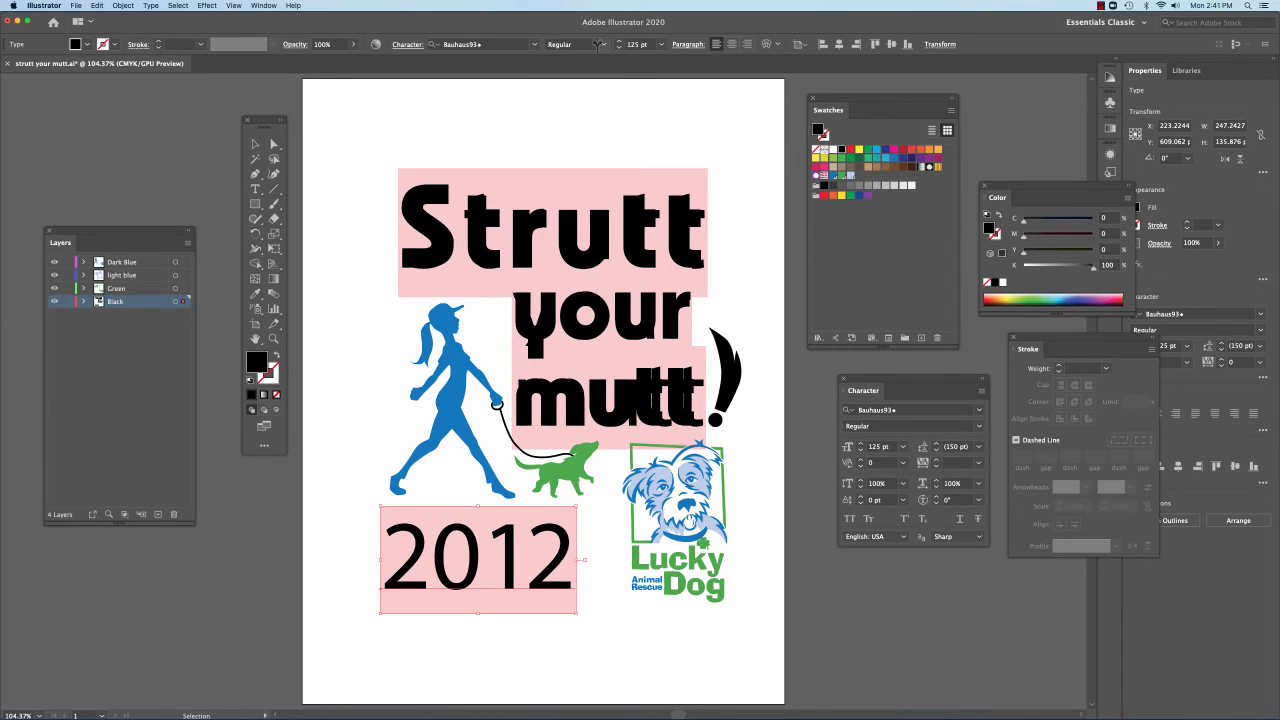
{"action": "left_click", "coordinate": [535, 44]}
{"action": "scroll", "coordinate": [600, 250], "scroll_direction": "up", "scroll_amount": 5}
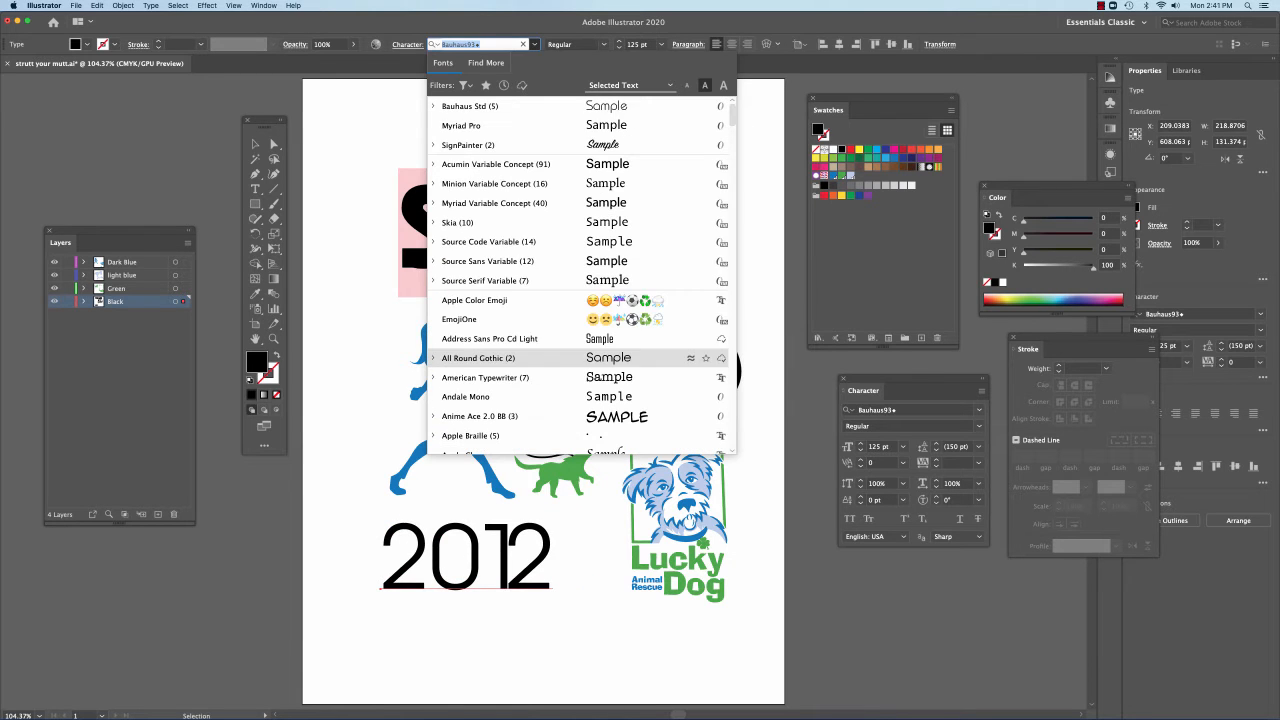
{"action": "left_click", "coordinate": [643, 107]}
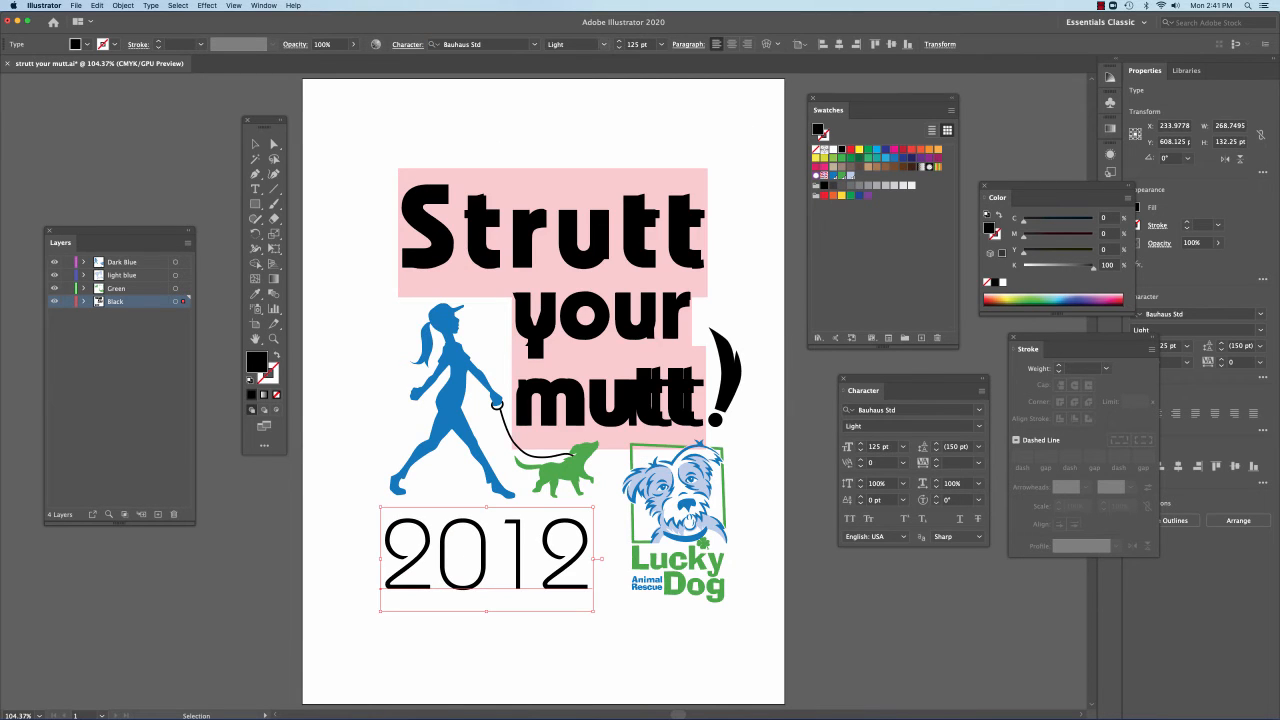
{"action": "left_click", "coordinate": [575, 44]}
{"action": "left_click", "coordinate": [565, 100]}
{"action": "left_click", "coordinate": [452, 138]}
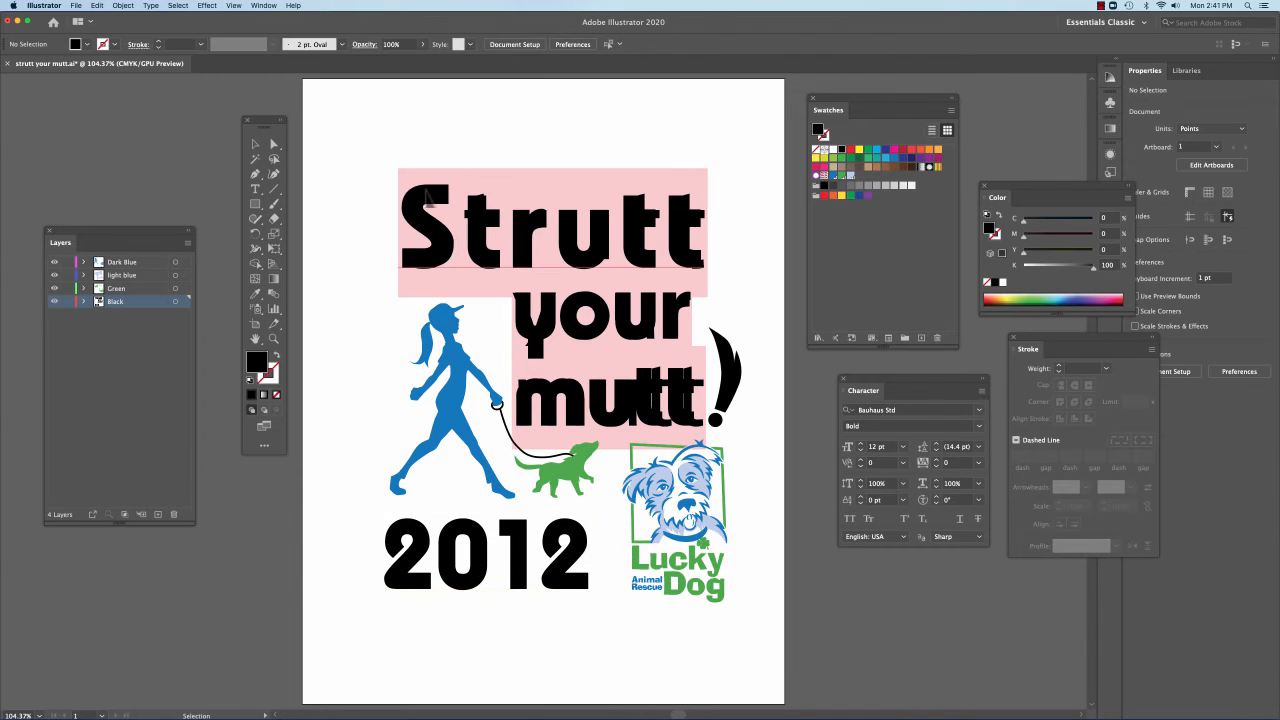
Hide the Bauhaus Std "Strutt", "your" and "mutt" texts and delete the missing-font duplicate behind each one
{"action": "left_click", "coordinate": [425, 200]}
{"action": "key", "text": "Up"}
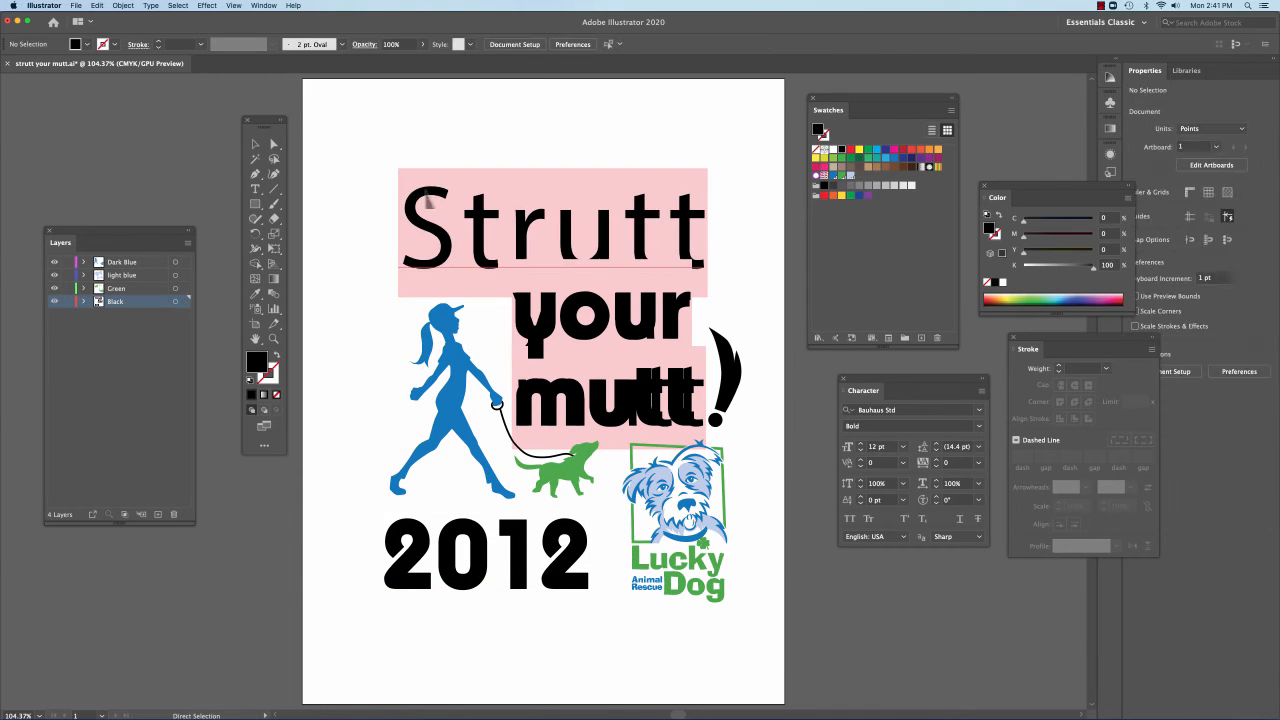
{"action": "key", "text": "Delete"}
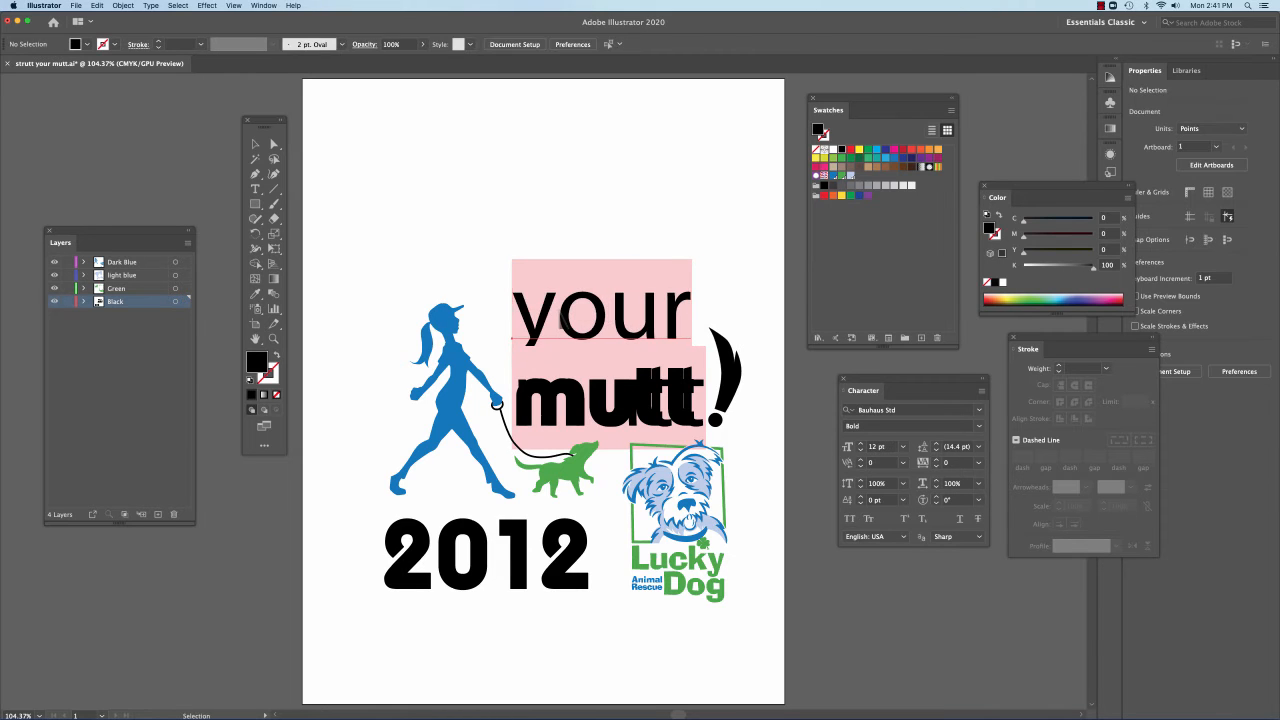
{"action": "key", "text": "Delete"}
{"action": "left_click", "coordinate": [571, 404]}
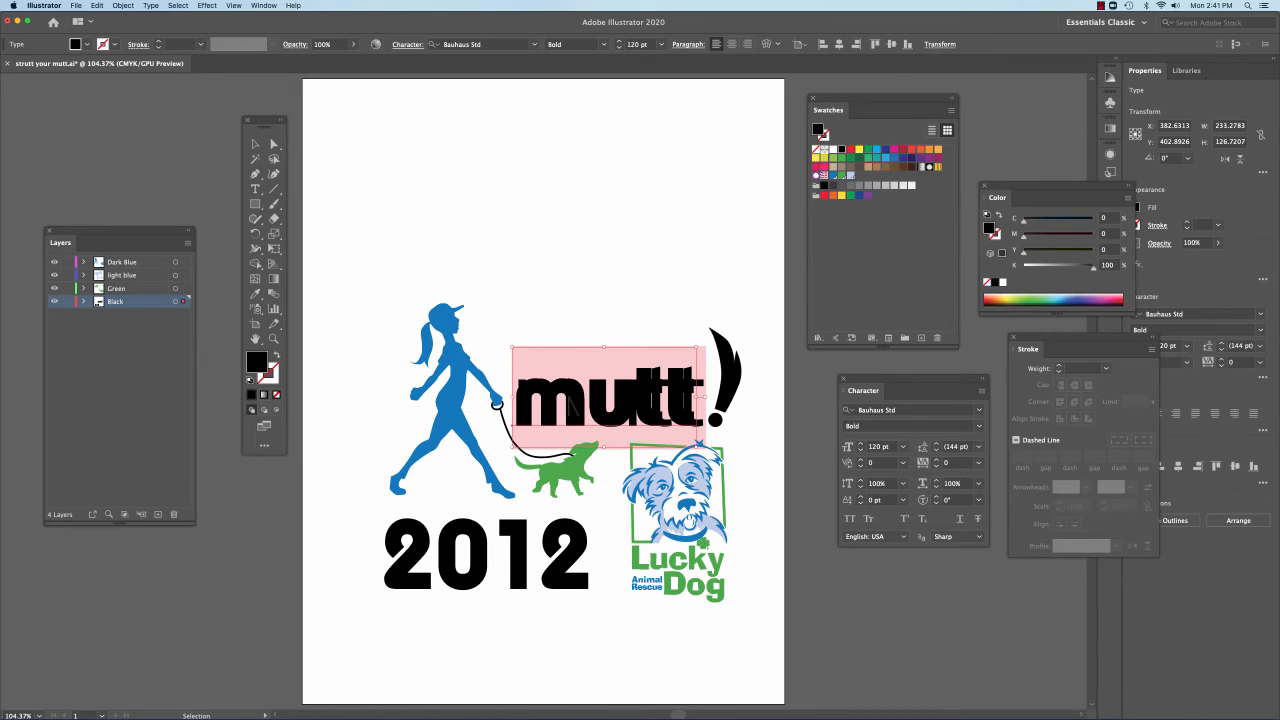
{"action": "key", "text": "Up"}
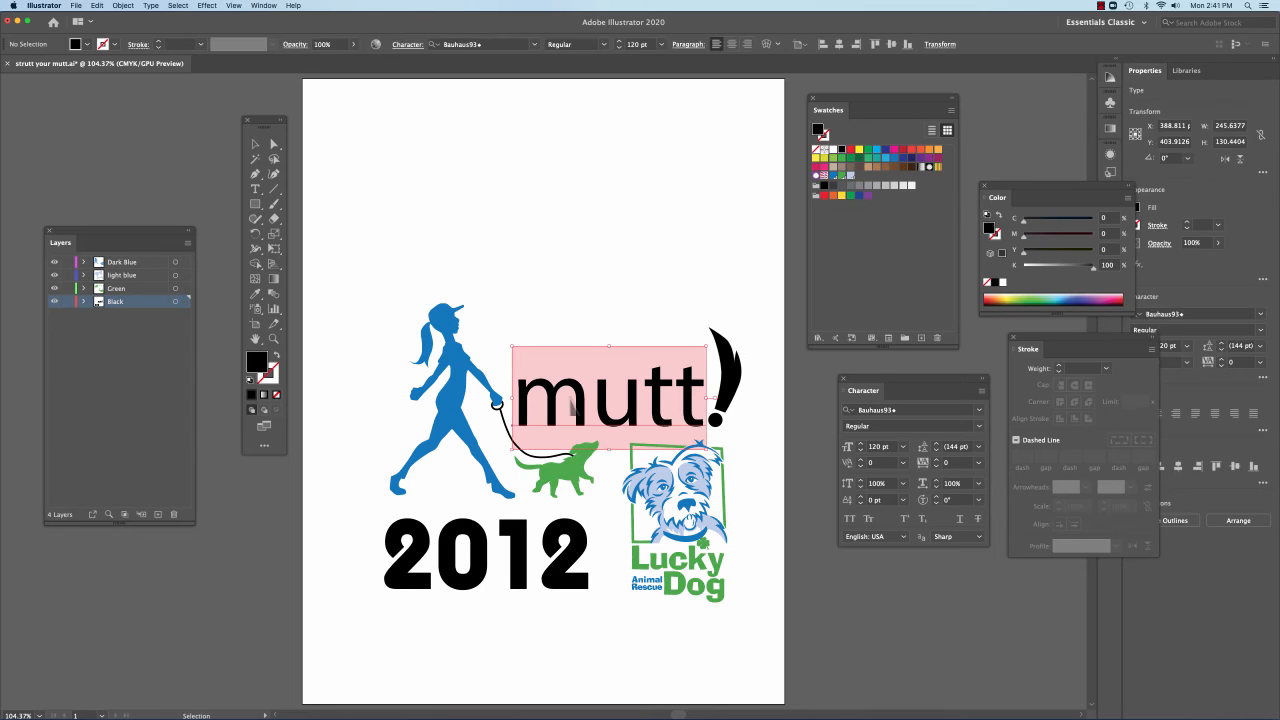
{"action": "key", "text": "Delete"}
Show all the hidden text objects again and clear the selection
{"action": "left_click", "coordinate": [123, 6]}
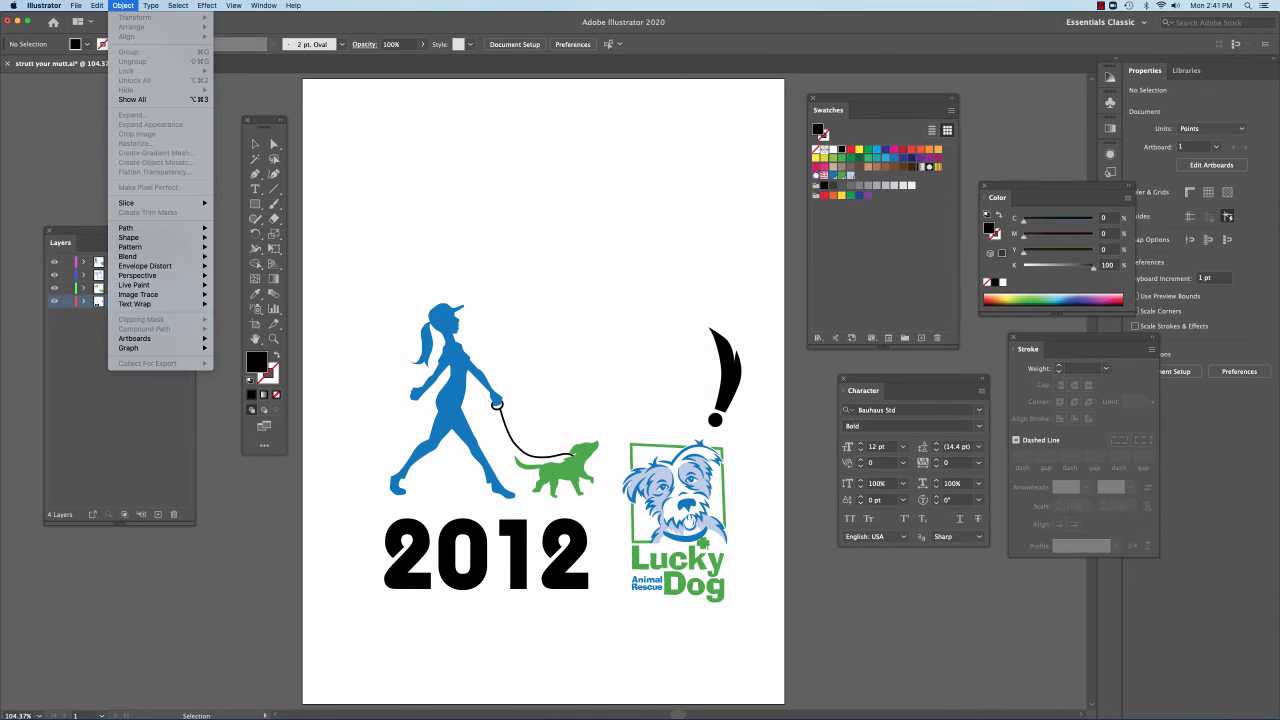
{"action": "left_click", "coordinate": [150, 99]}
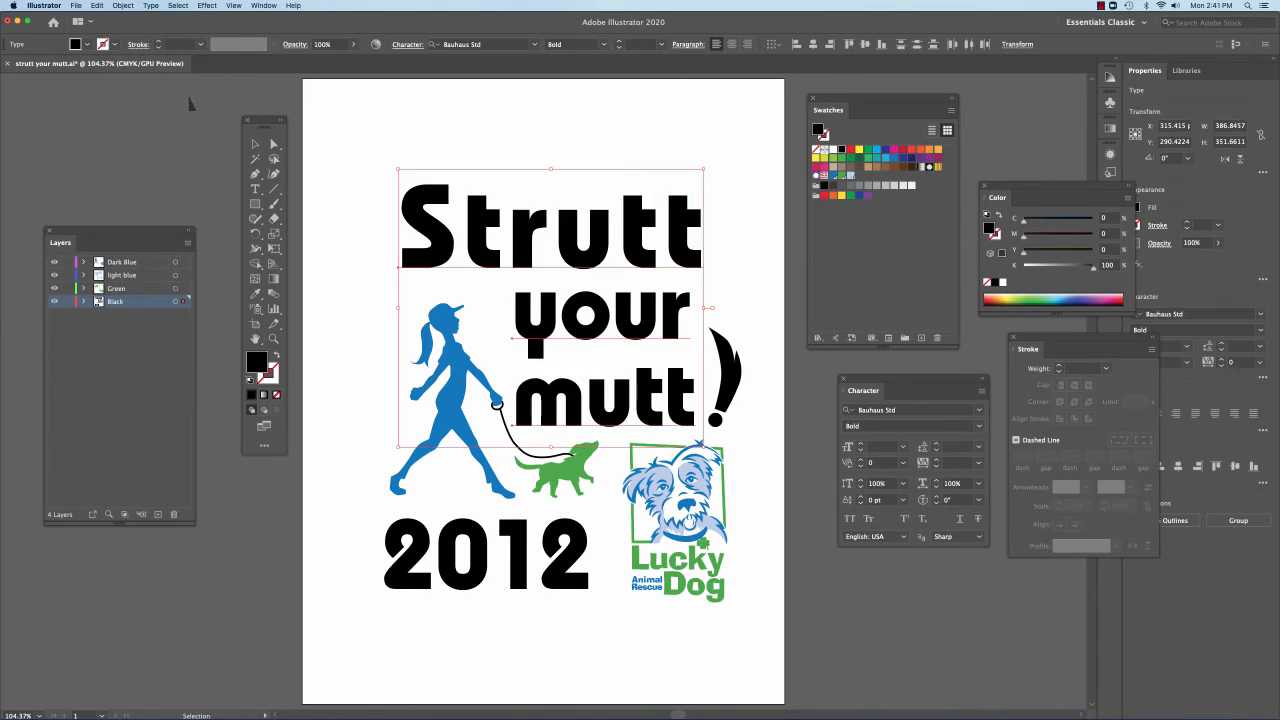
{"action": "left_click", "coordinate": [324, 100]}
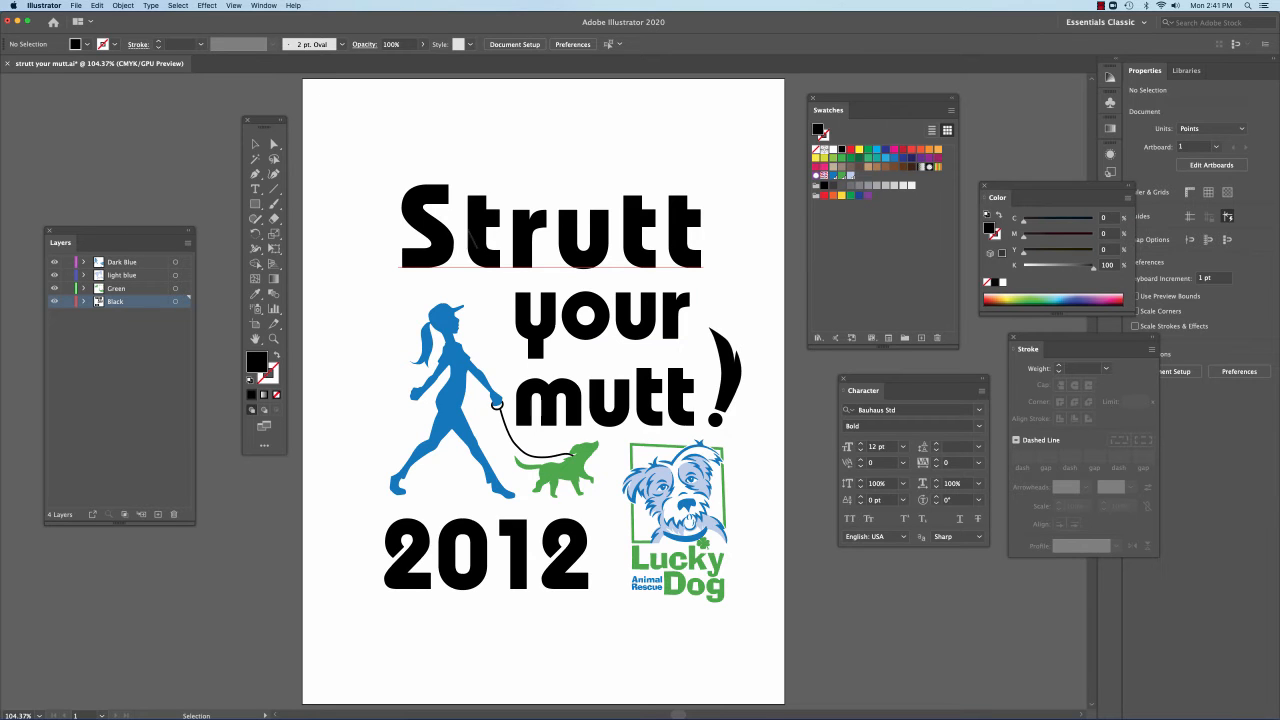
Convert the "Strutt" text to outlines
{"action": "left_click", "coordinate": [433, 225]}
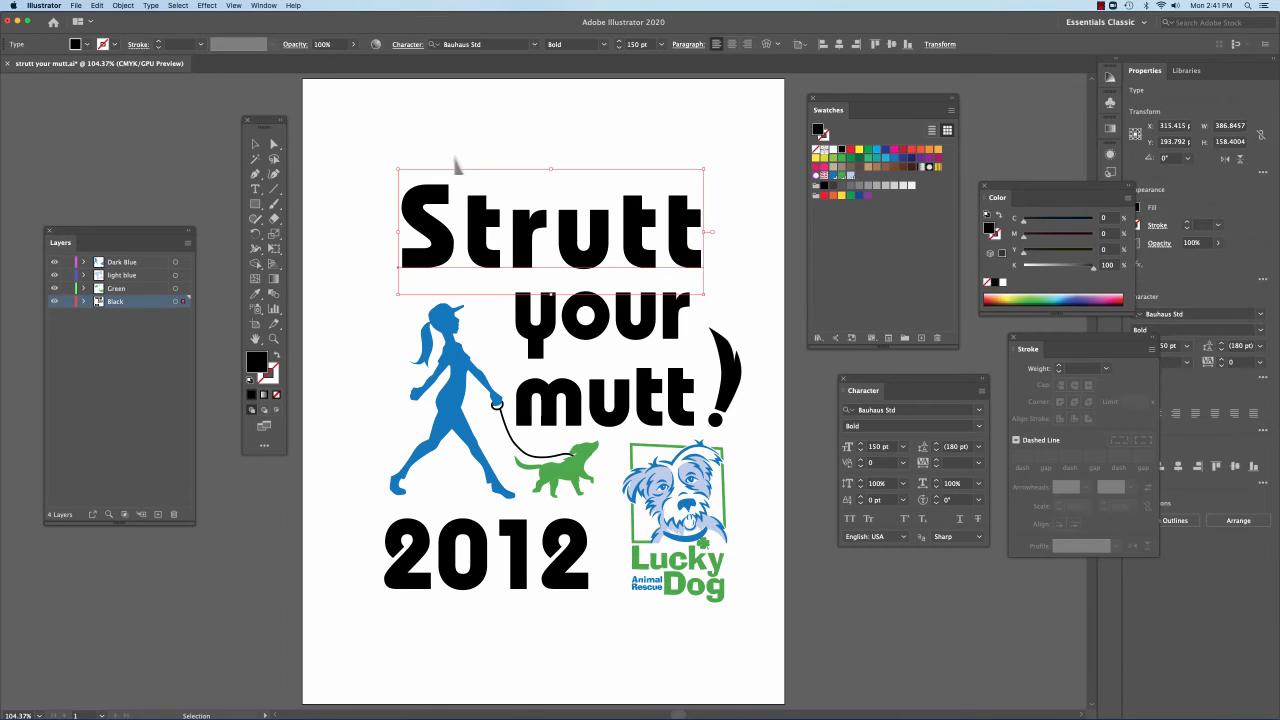
{"action": "left_click", "coordinate": [151, 6]}
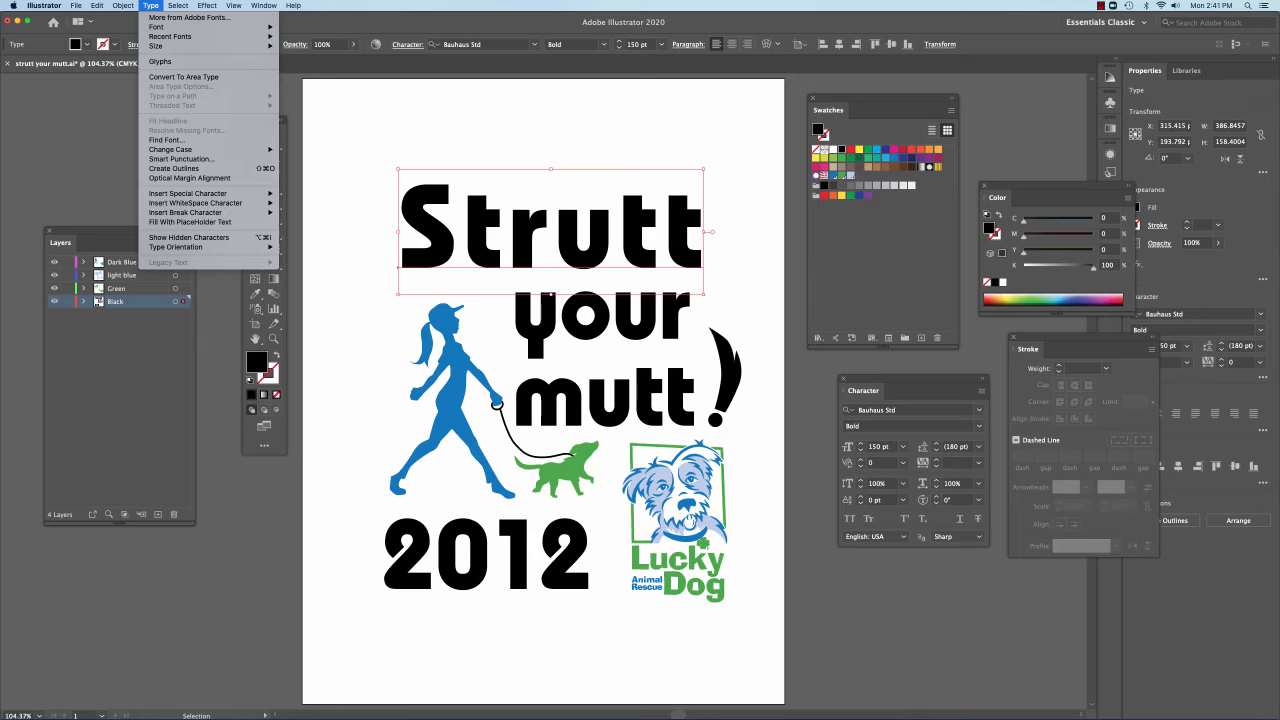
{"action": "left_click", "coordinate": [173, 168]}
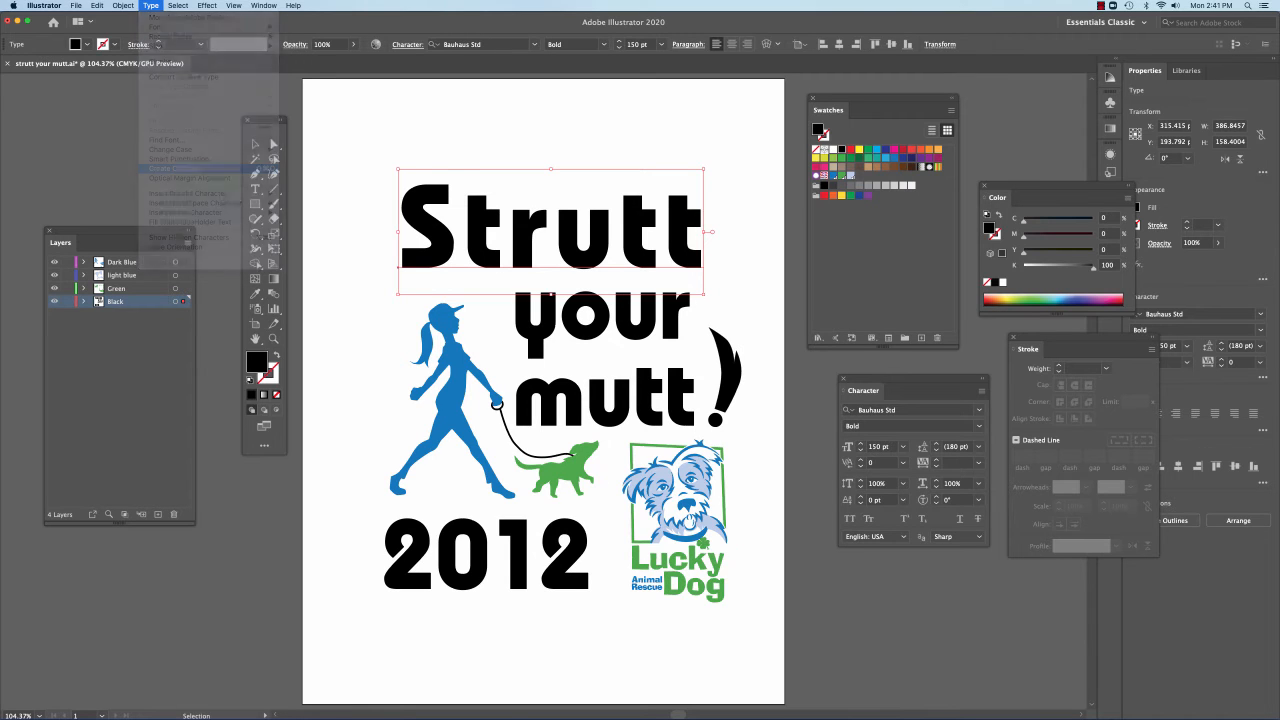
Convert the "your" text to outlines
{"action": "left_click", "coordinate": [509, 323]}
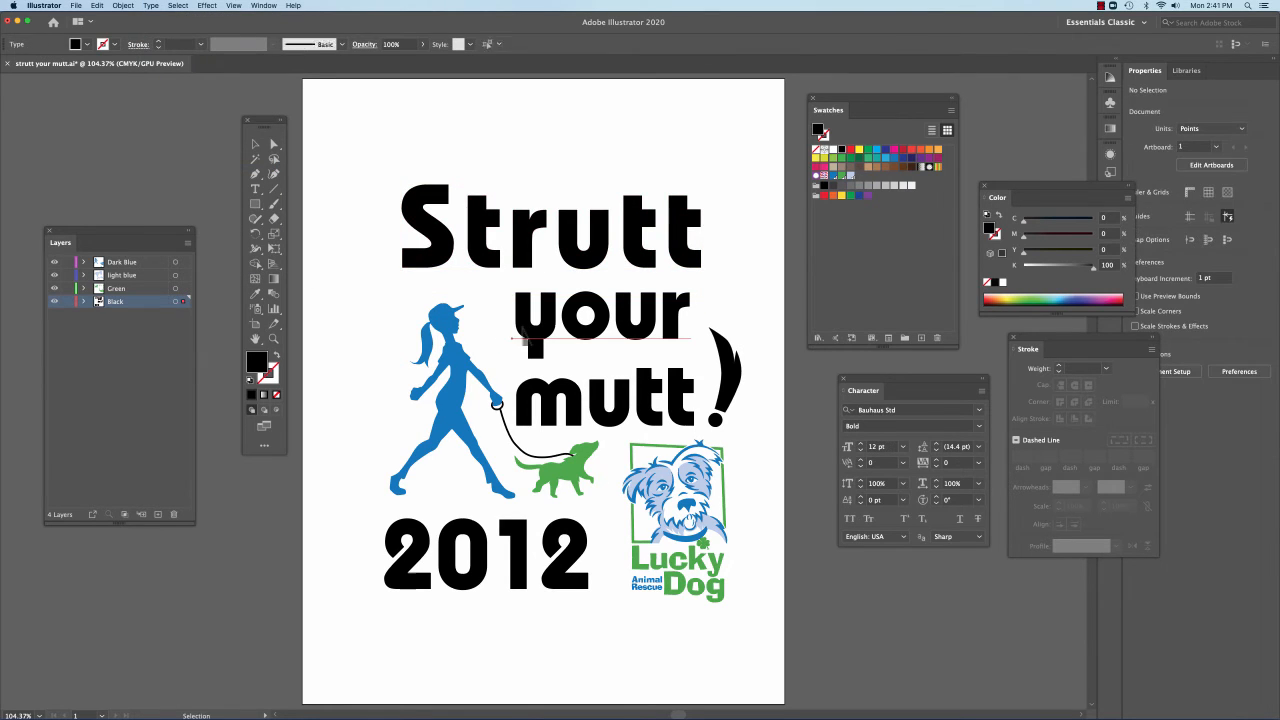
{"action": "left_click", "coordinate": [527, 342]}
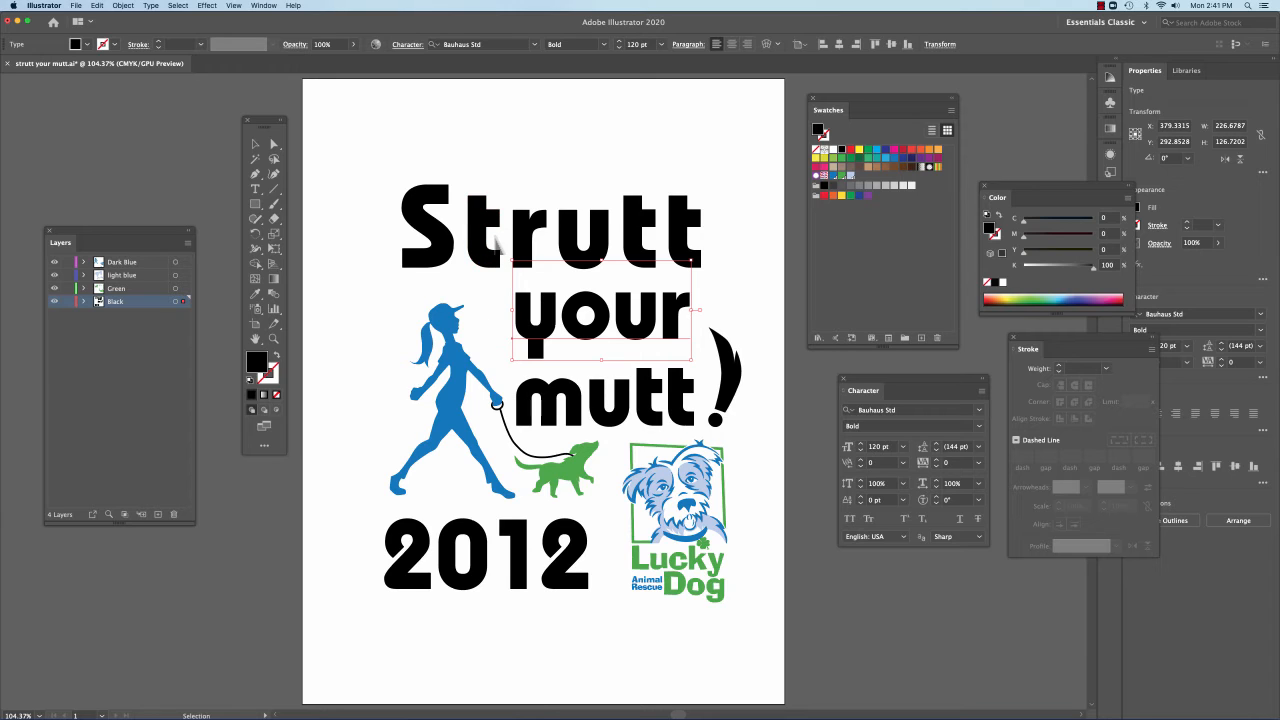
{"action": "key", "text": "super"}
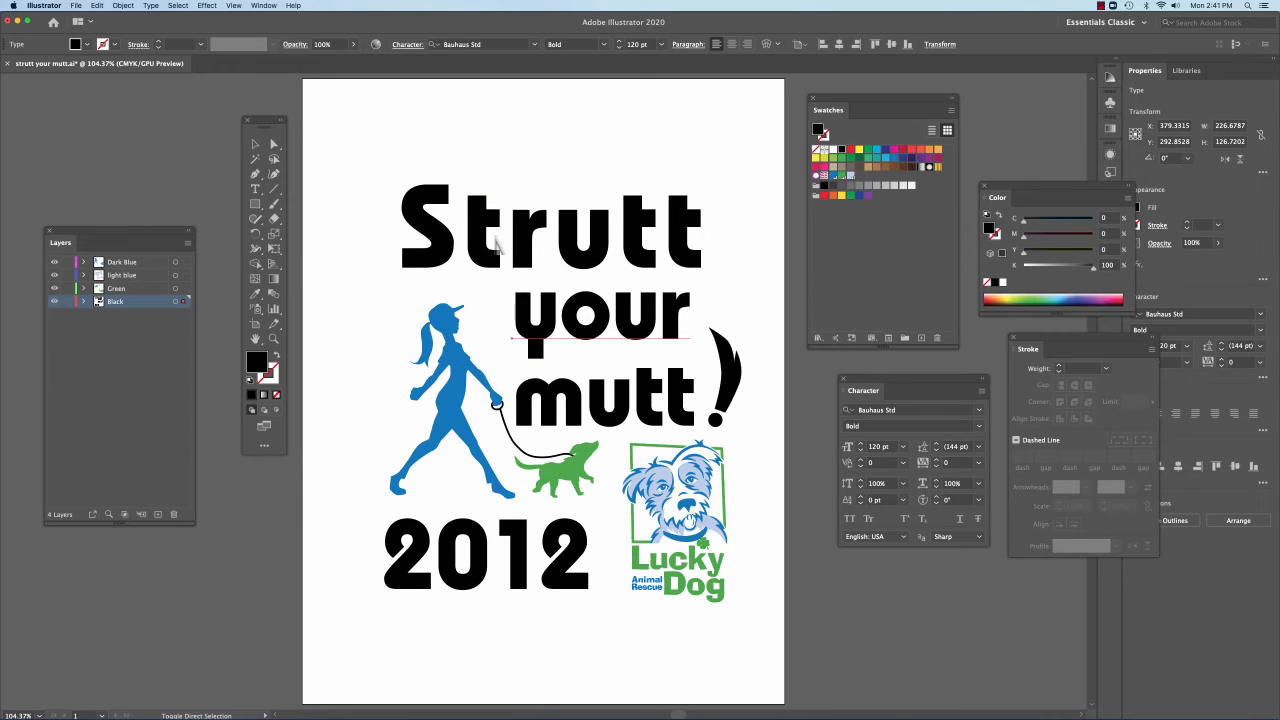
{"action": "key", "text": "super+shift+o"}
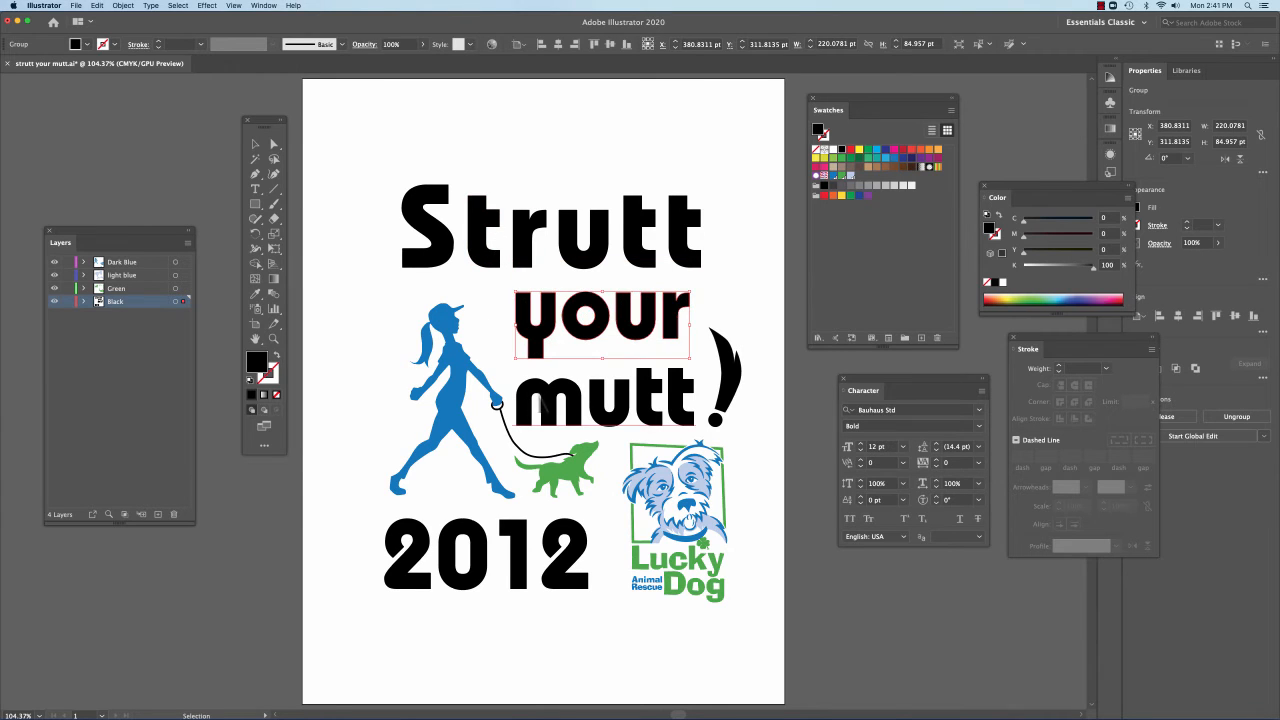
Compare the converted words with the live "mutt" and "2012" text in outline view, and return to preview
{"action": "left_click", "coordinate": [537, 403]}
{"action": "key", "text": "super+y"}
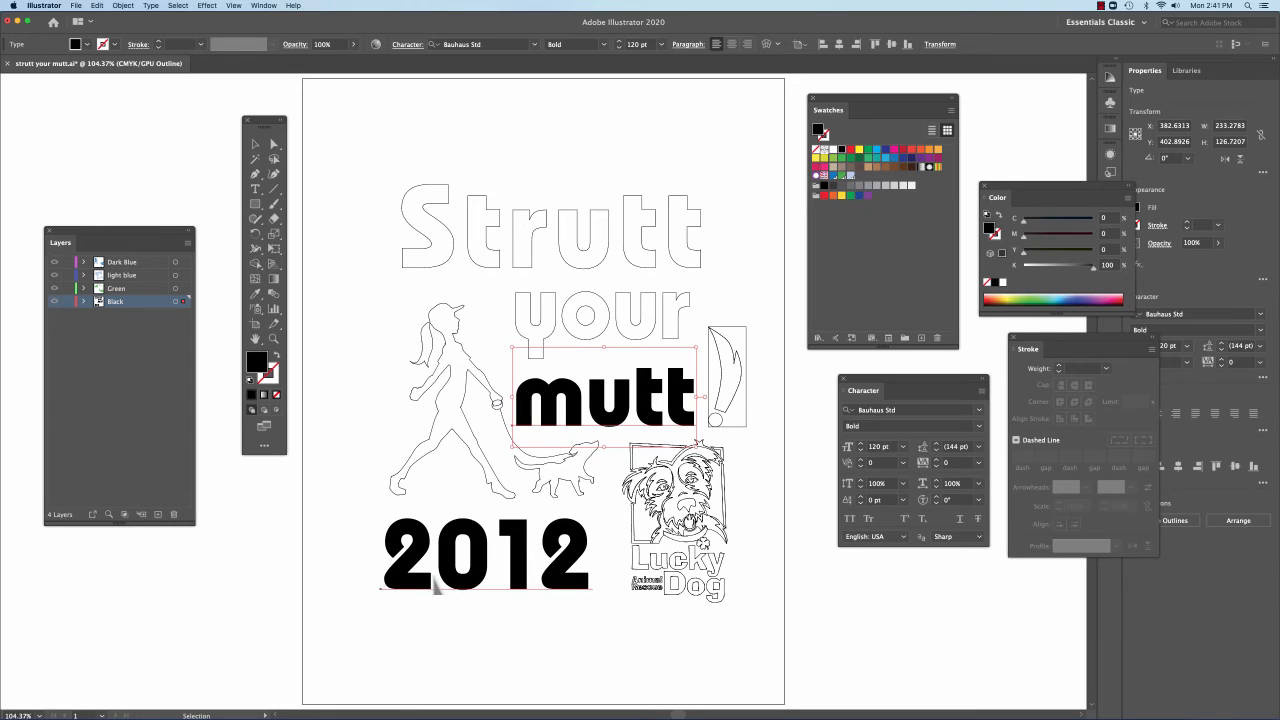
{"action": "left_click", "coordinate": [392, 617]}
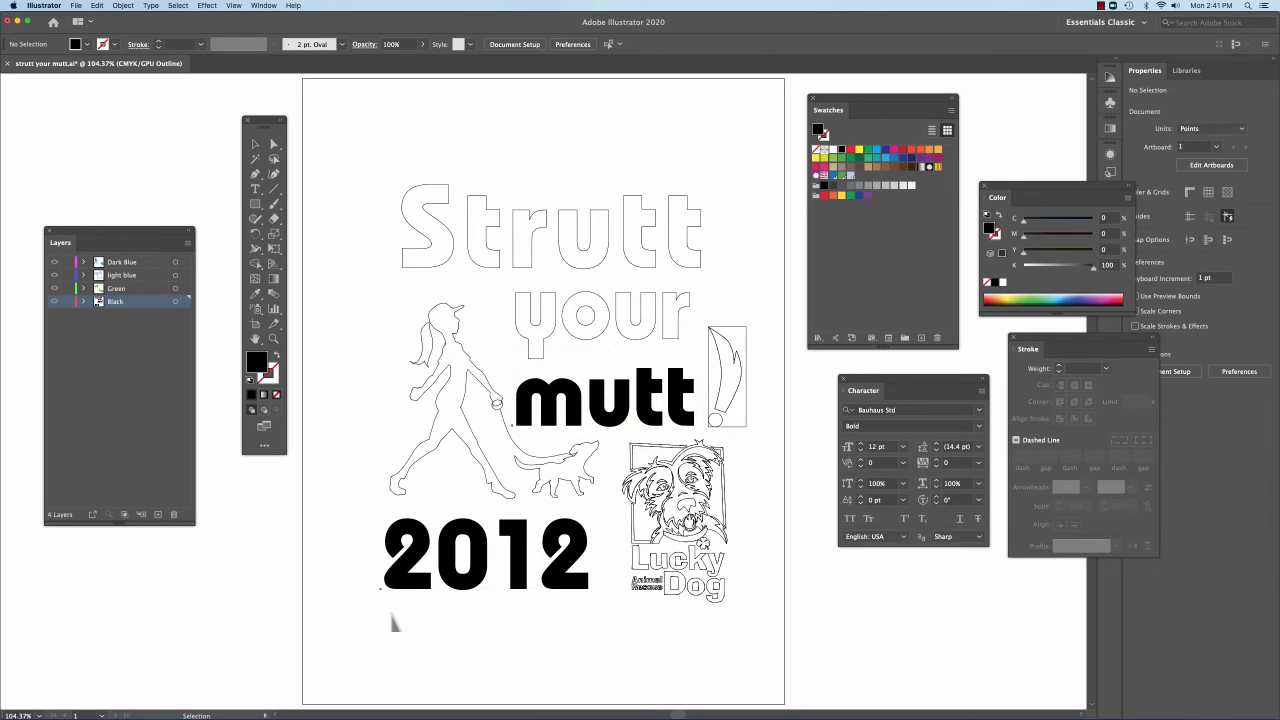
{"action": "key", "text": "a"}
{"action": "key", "text": "super+y"}
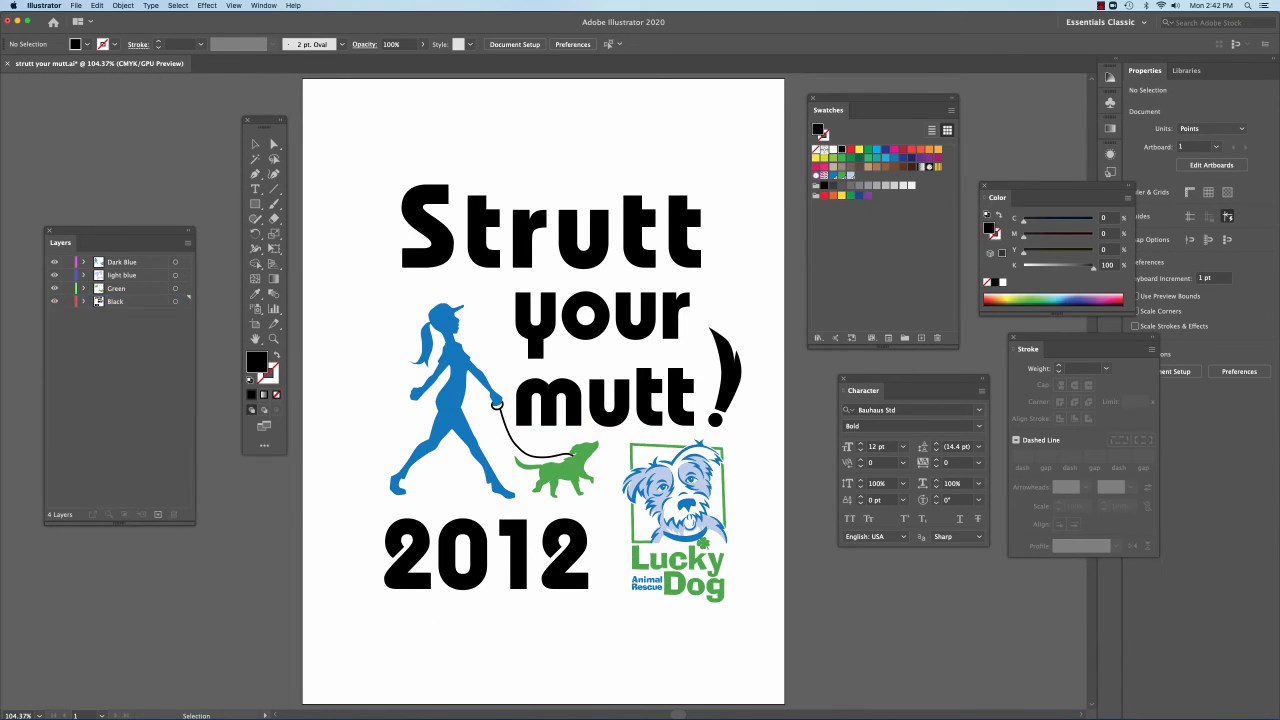
Undo the outline conversions of "Strutt" and "your" and clear the selection
{"action": "key", "text": "super+a"}
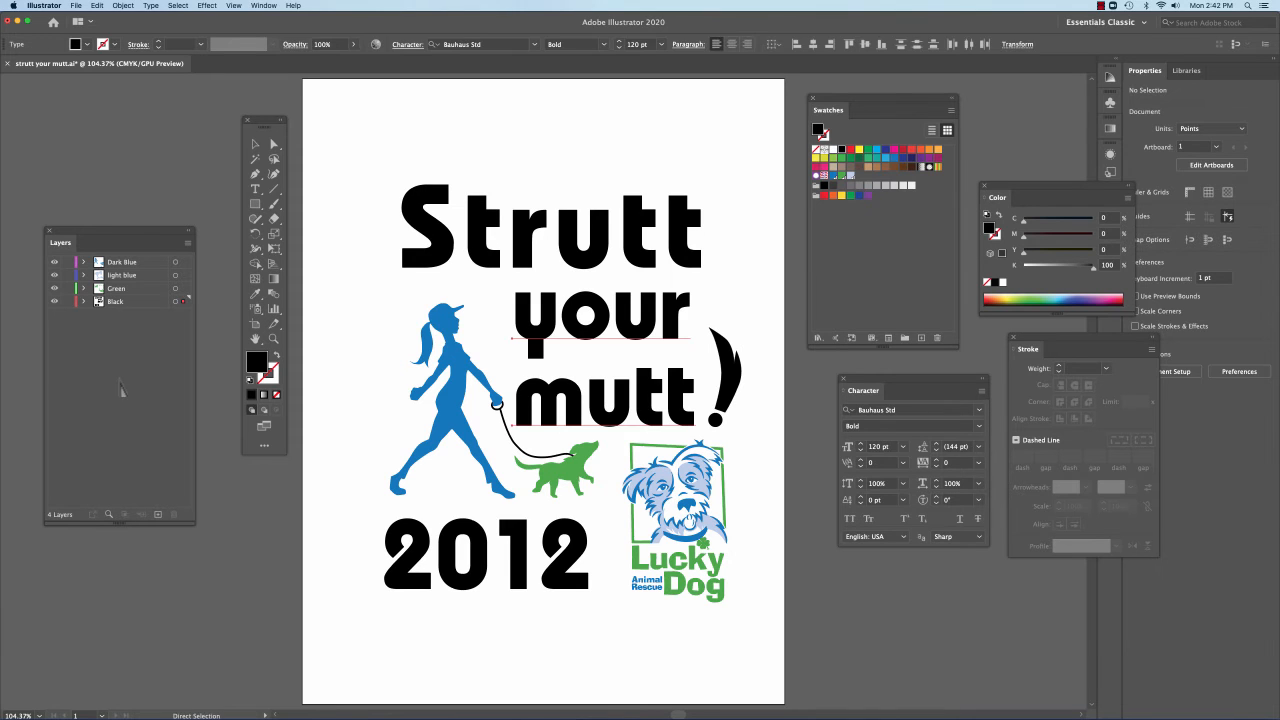
{"action": "left_click", "coordinate": [237, 455]}
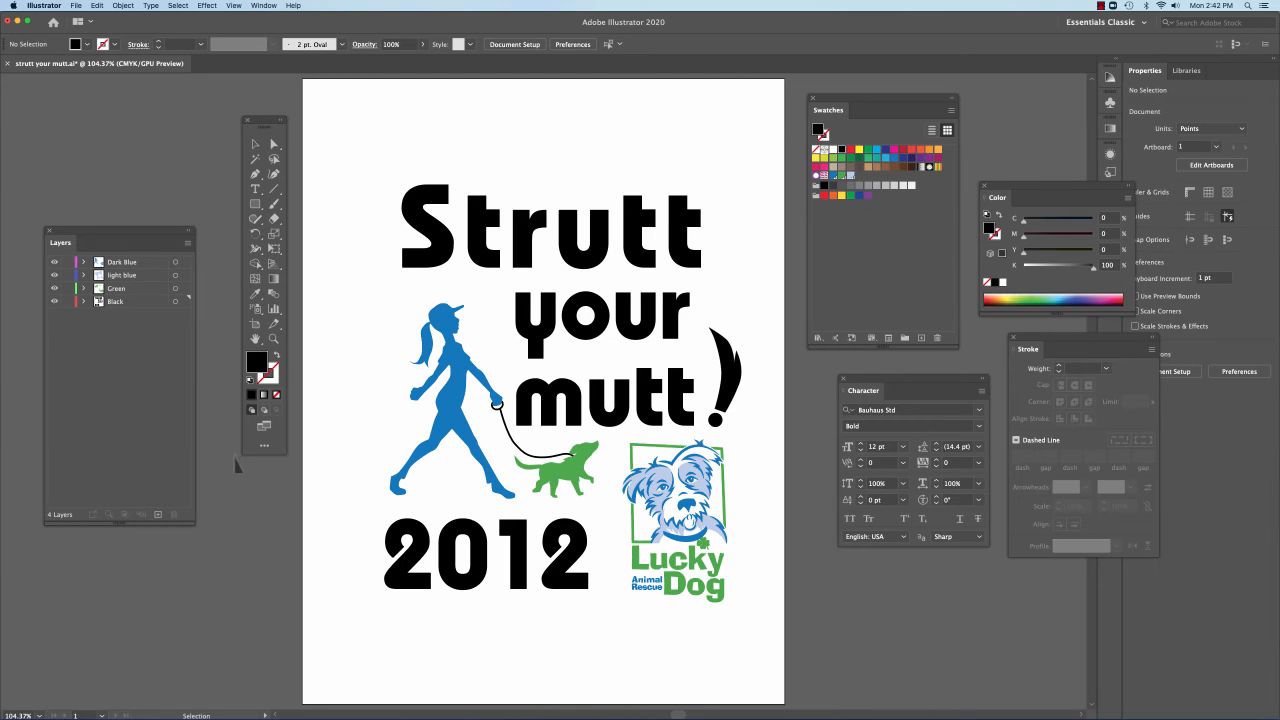
Delete the final "t" of "Strutt" so it reads "Strut", and move the word about 40 pt to the right
{"action": "left_click", "coordinate": [440, 268]}
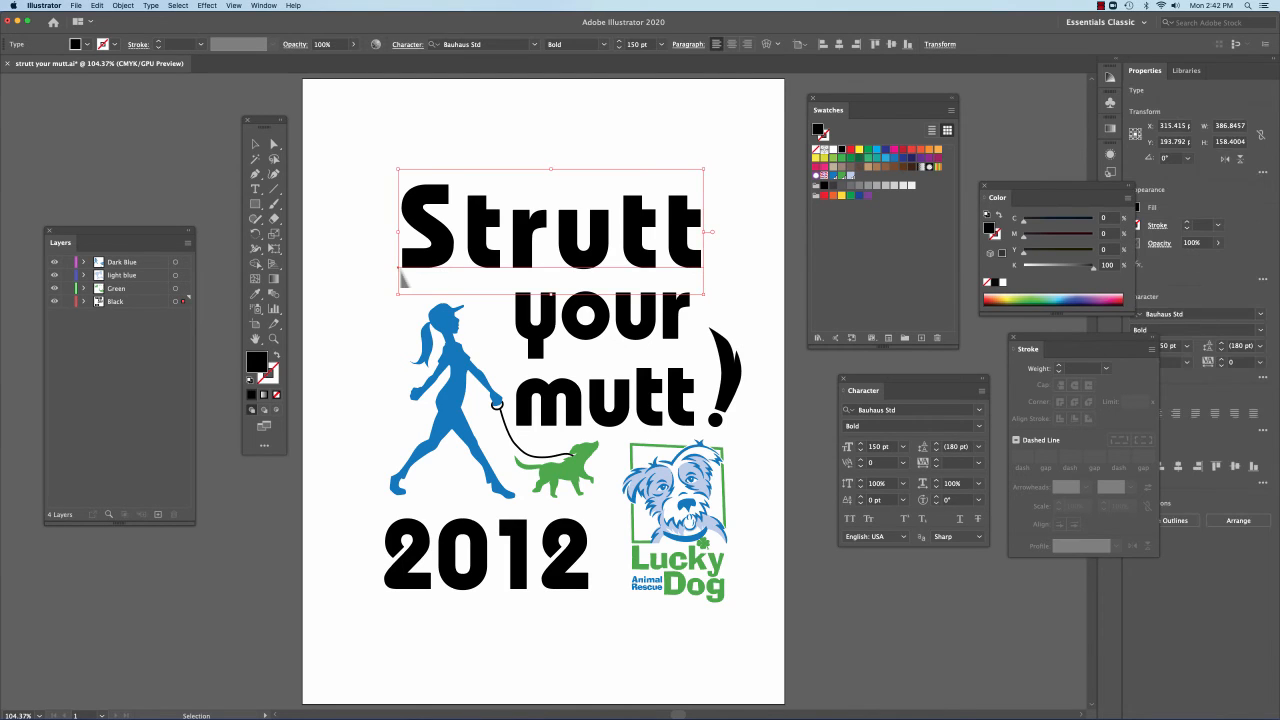
{"action": "left_click", "coordinate": [255, 189]}
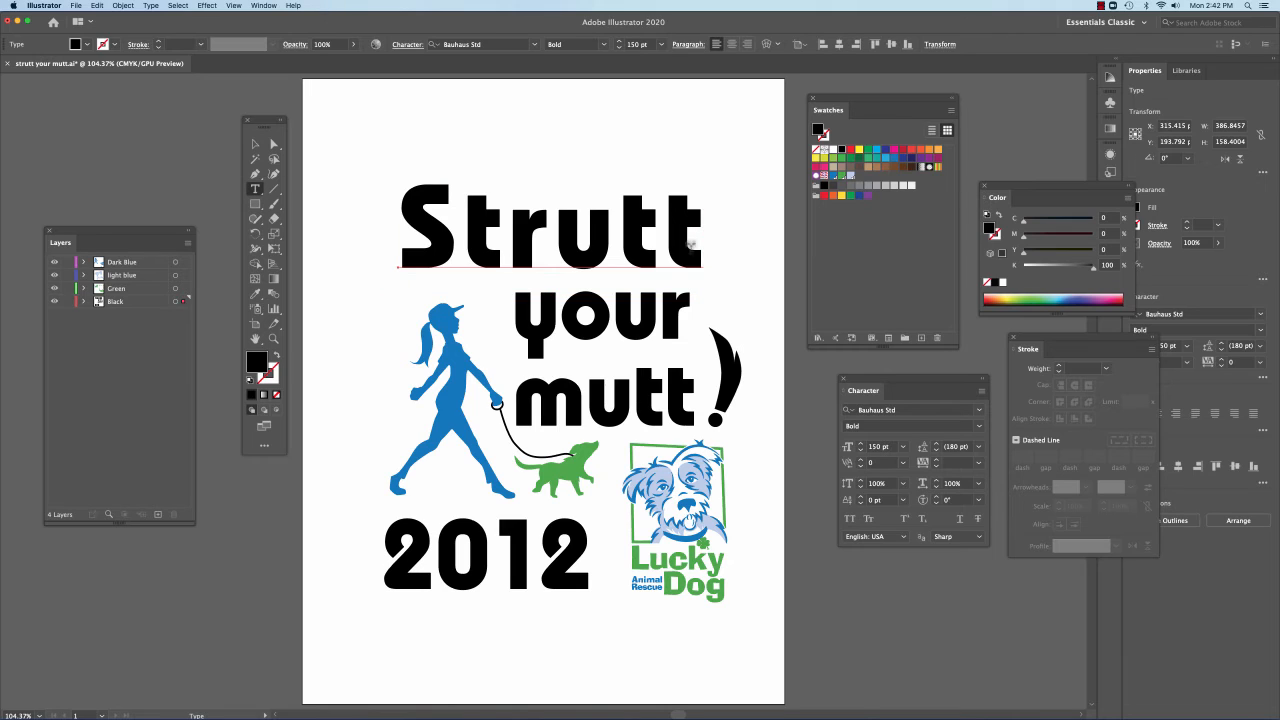
{"action": "left_click_drag", "start_coordinate": [664, 248], "coordinate": [710, 247]}
{"action": "key", "text": "BackSpace"}
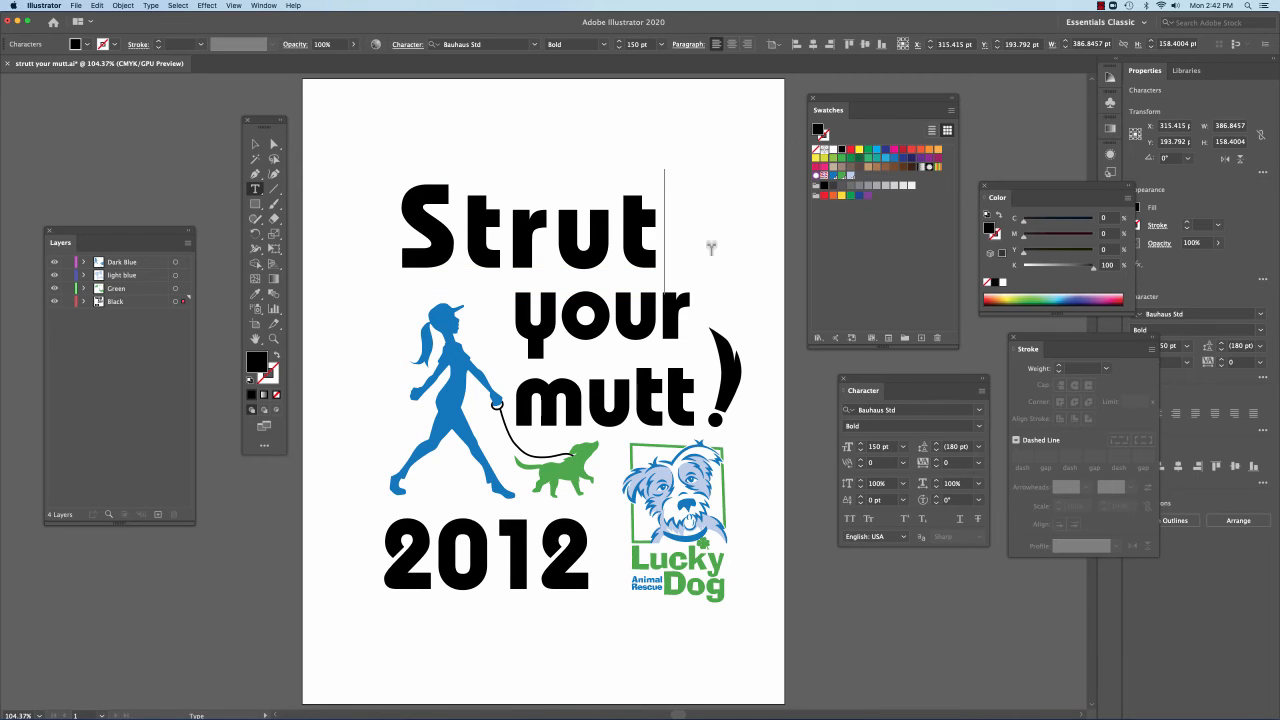
{"action": "key", "text": "Escape"}
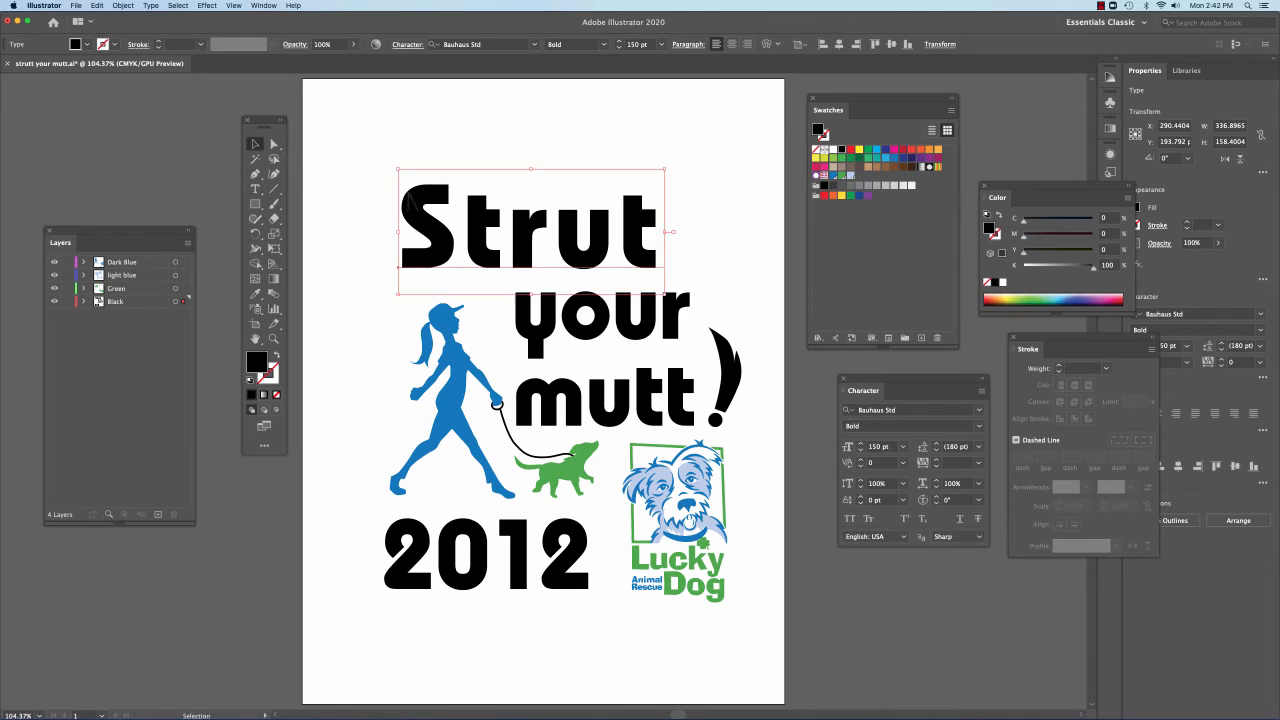
{"action": "left_click_drag", "start_coordinate": [444, 236], "coordinate": [476, 236]}
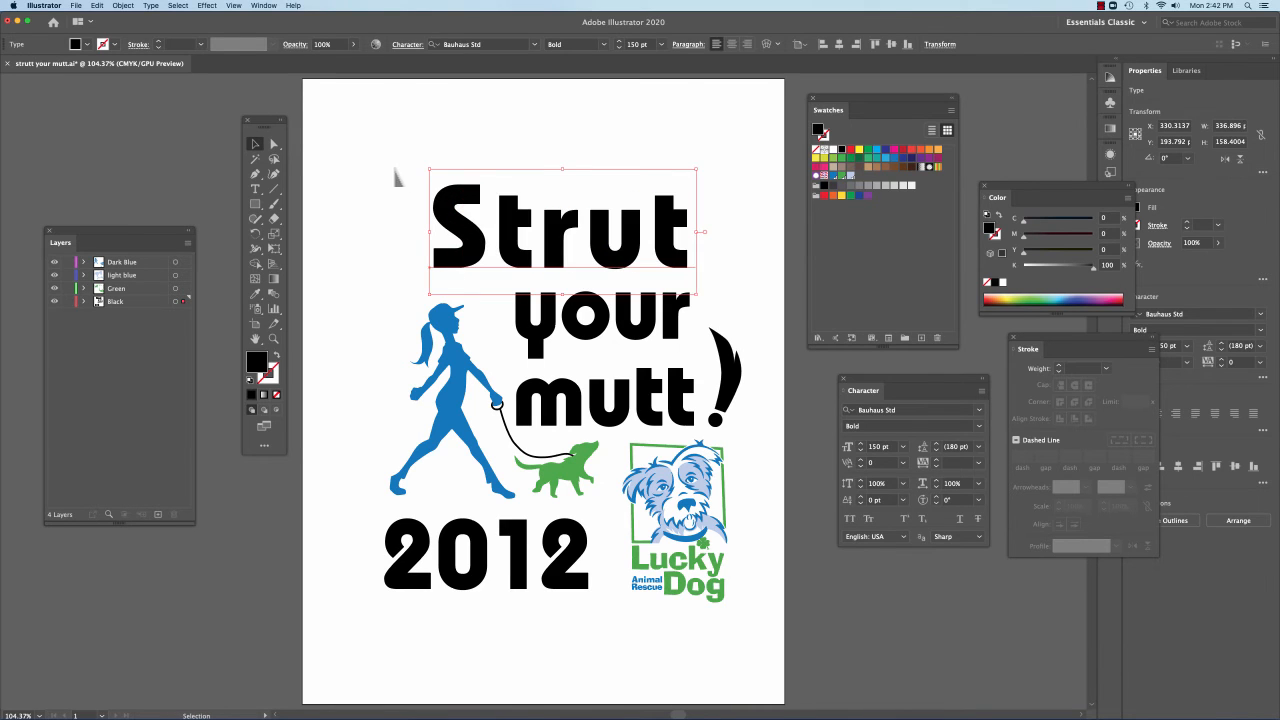
{"action": "left_click", "coordinate": [394, 177]}
Select the "Strut", "your", "mutt" and "2012" text objects together and copy them
{"action": "left_click", "coordinate": [470, 232]}
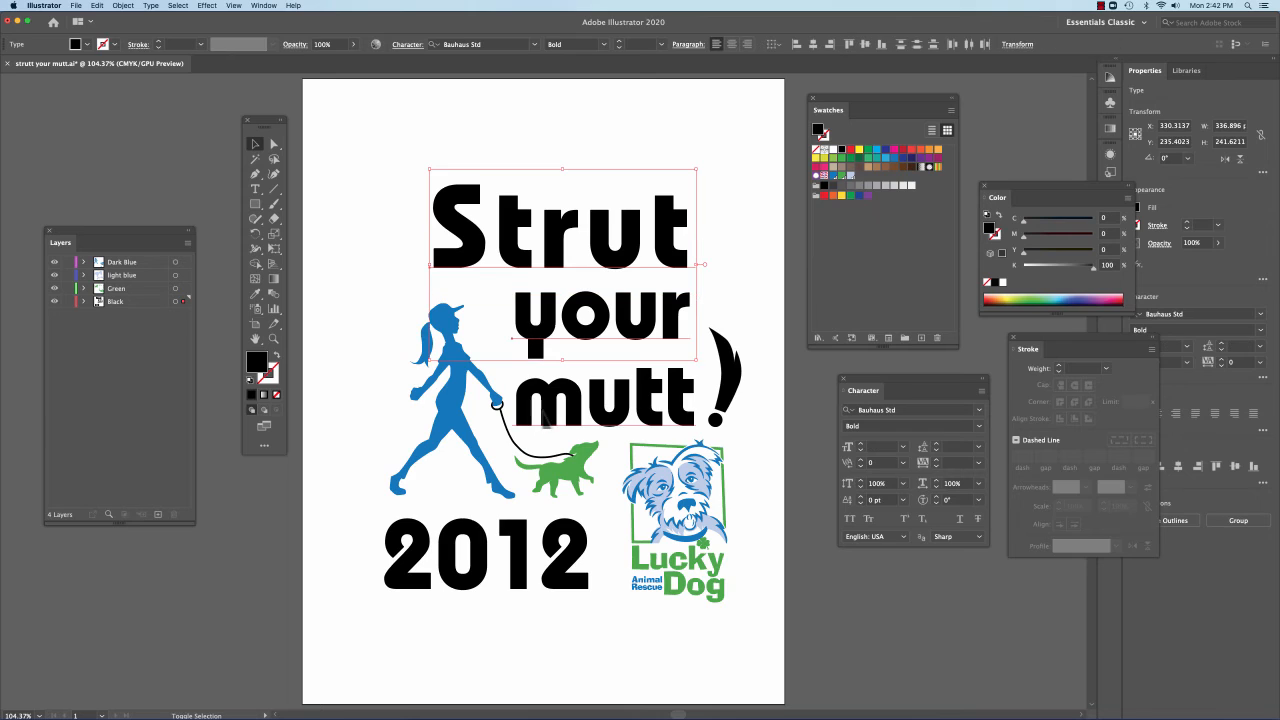
{"action": "left_click", "coordinate": [528, 532], "text": "shift"}
{"action": "key", "text": "a"}
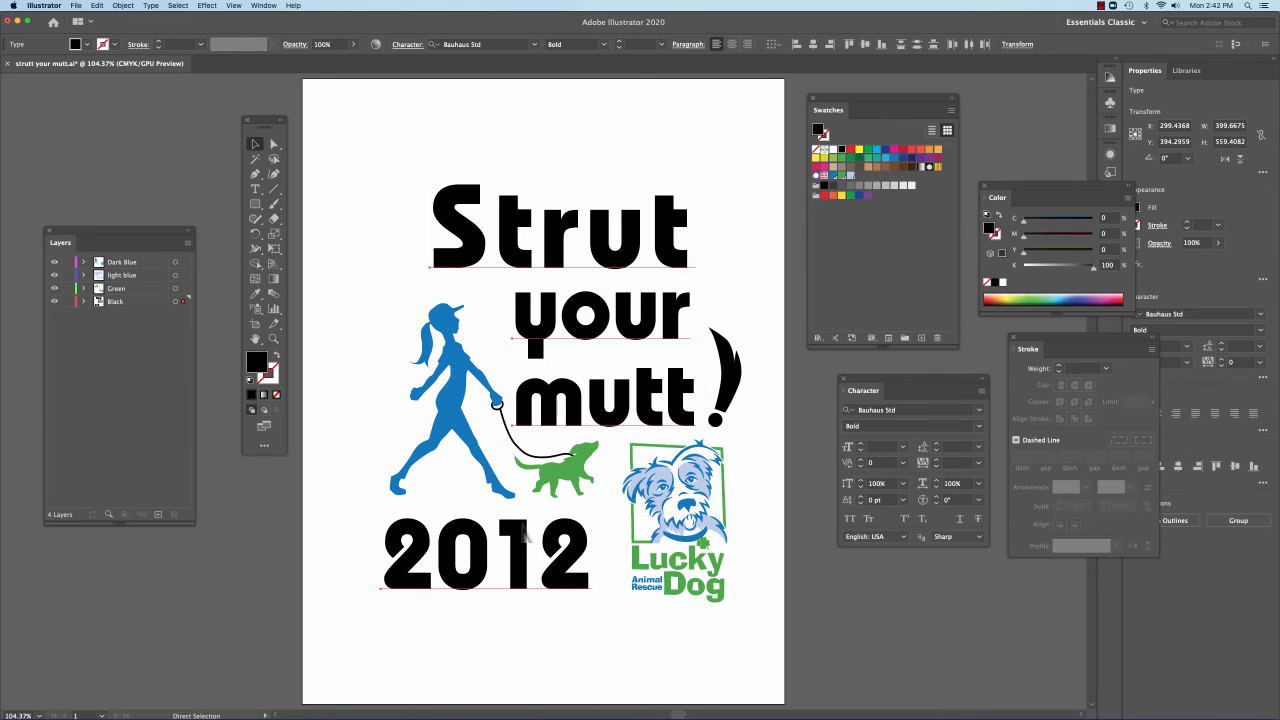
{"action": "key", "text": "v"}
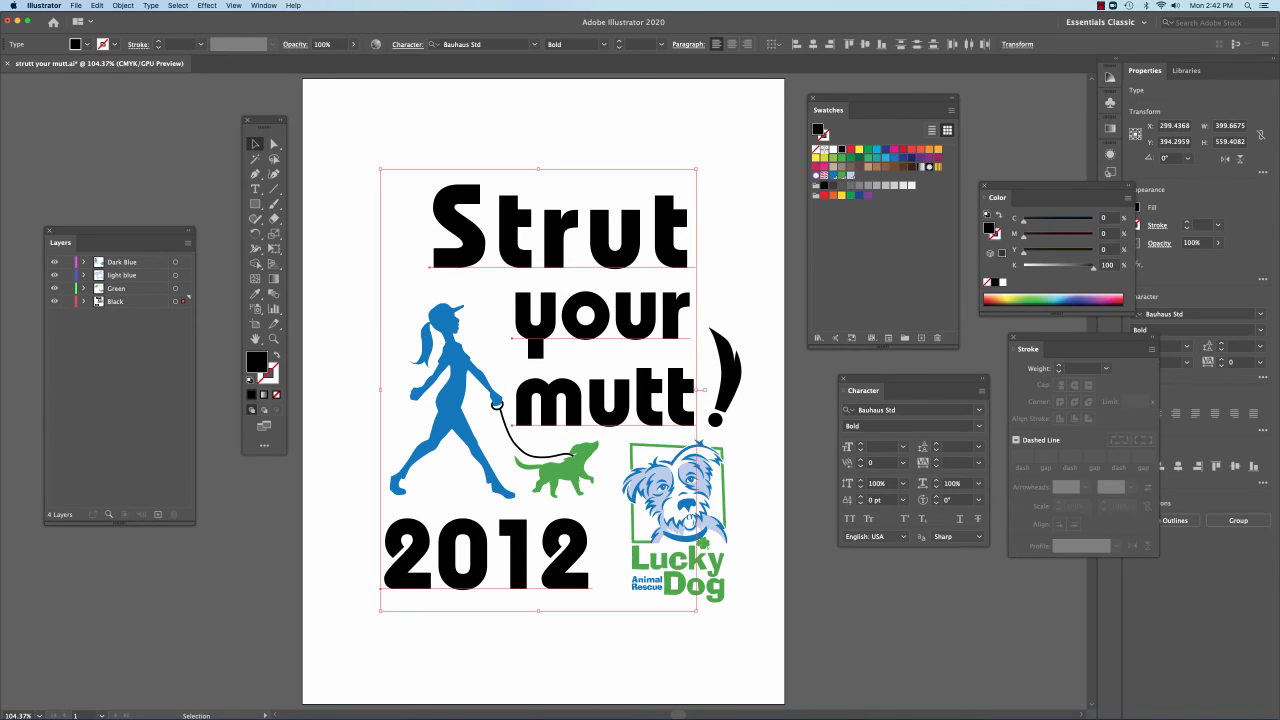
Add a new layer beneath the Black layer and paste the copied text in place on it
{"action": "left_click", "coordinate": [157, 514]}
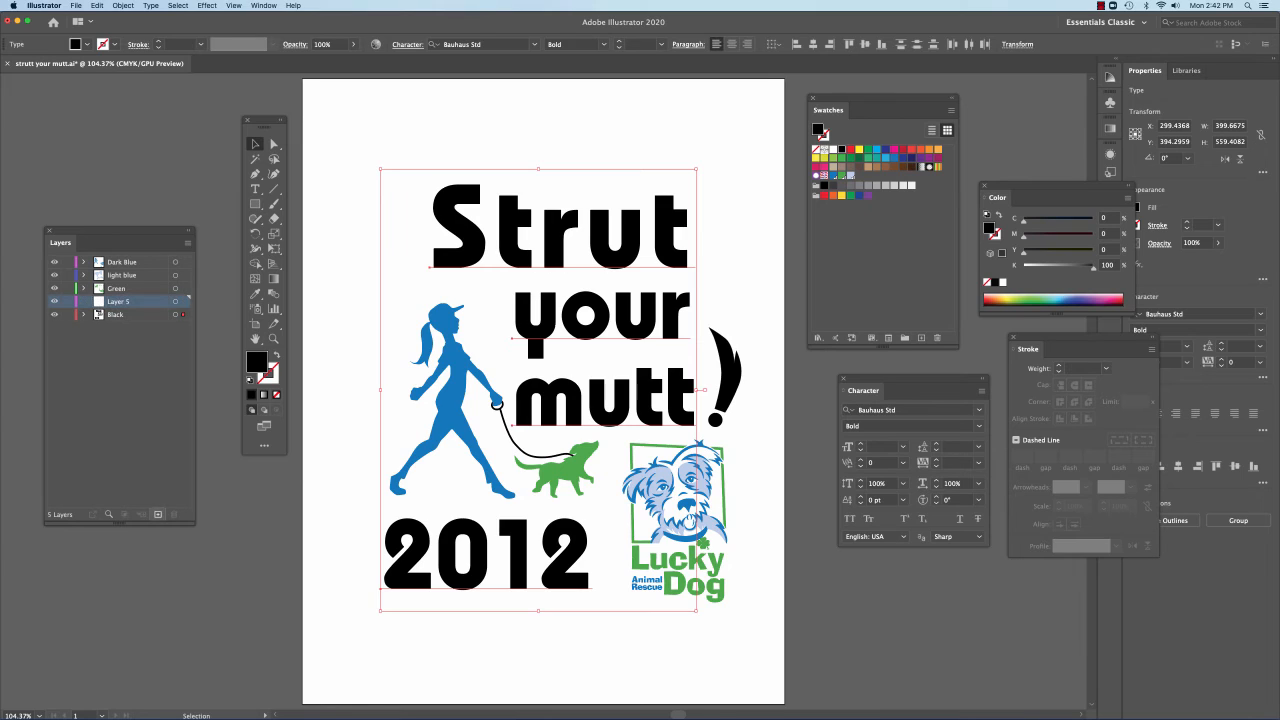
{"action": "left_click_drag", "start_coordinate": [115, 314], "coordinate": [115, 296]}
{"action": "left_click", "coordinate": [118, 314]}
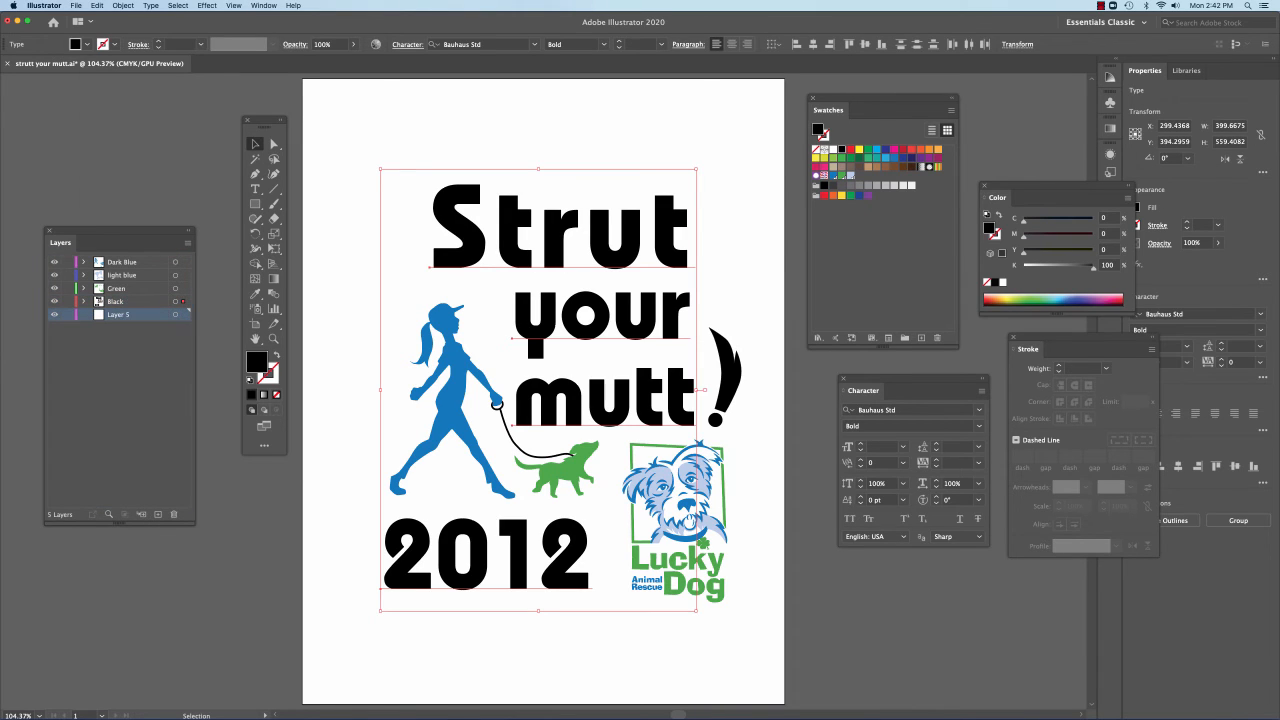
{"action": "left_click", "coordinate": [97, 5]}
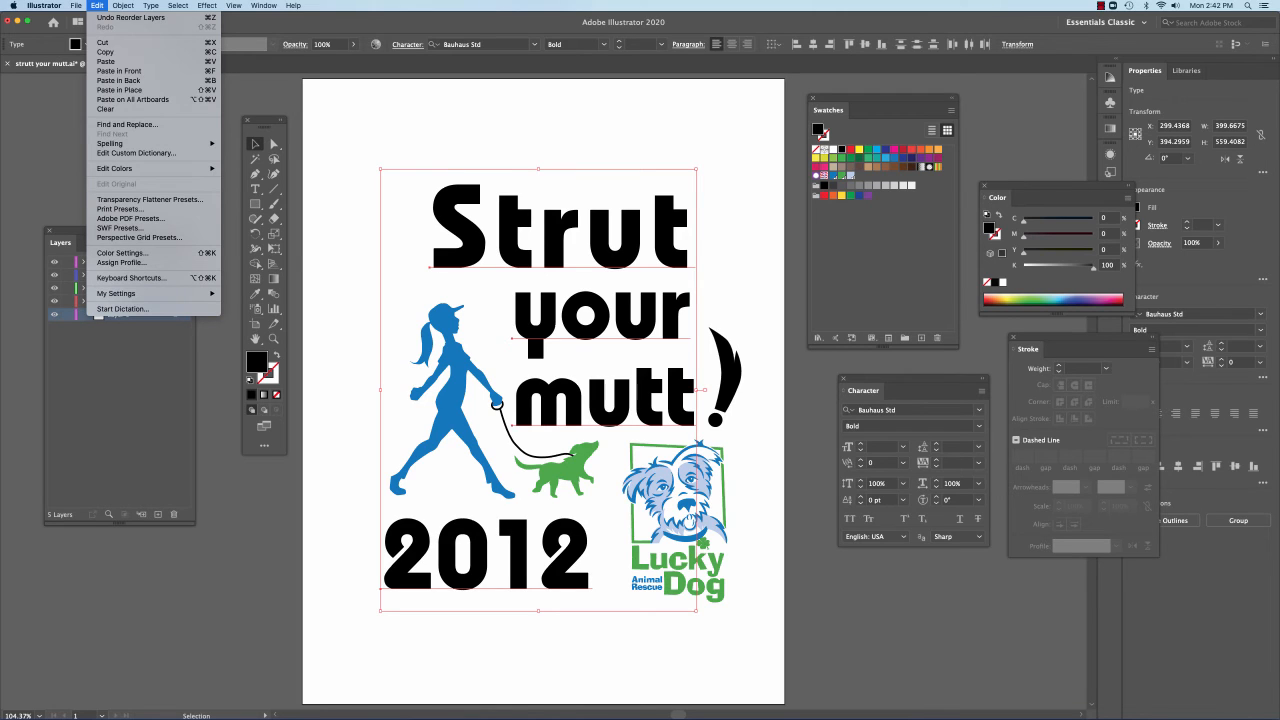
{"action": "left_click", "coordinate": [119, 90]}
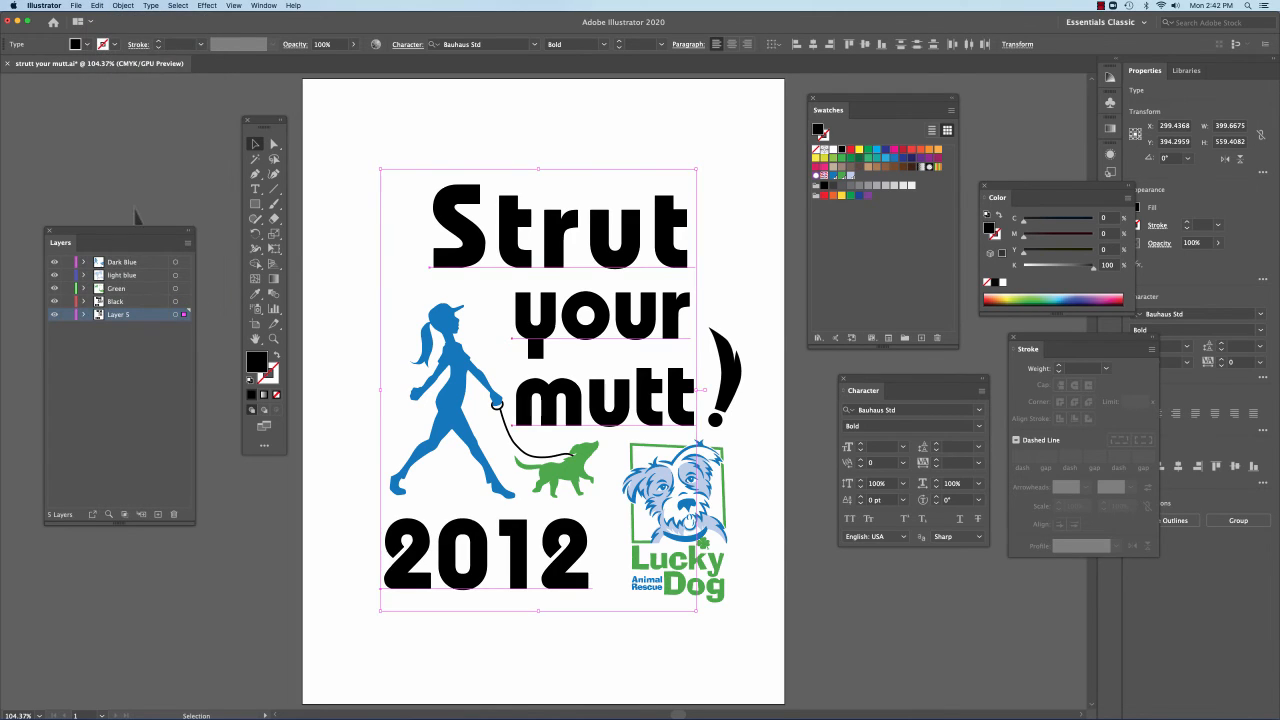
Rename the new layer "bauhaus font" and hide it
{"action": "double_click", "coordinate": [118, 314]}
{"action": "type", "text": "bauhaus font"}
{"action": "key", "text": "Return"}
{"action": "left_click", "coordinate": [225, 300]}
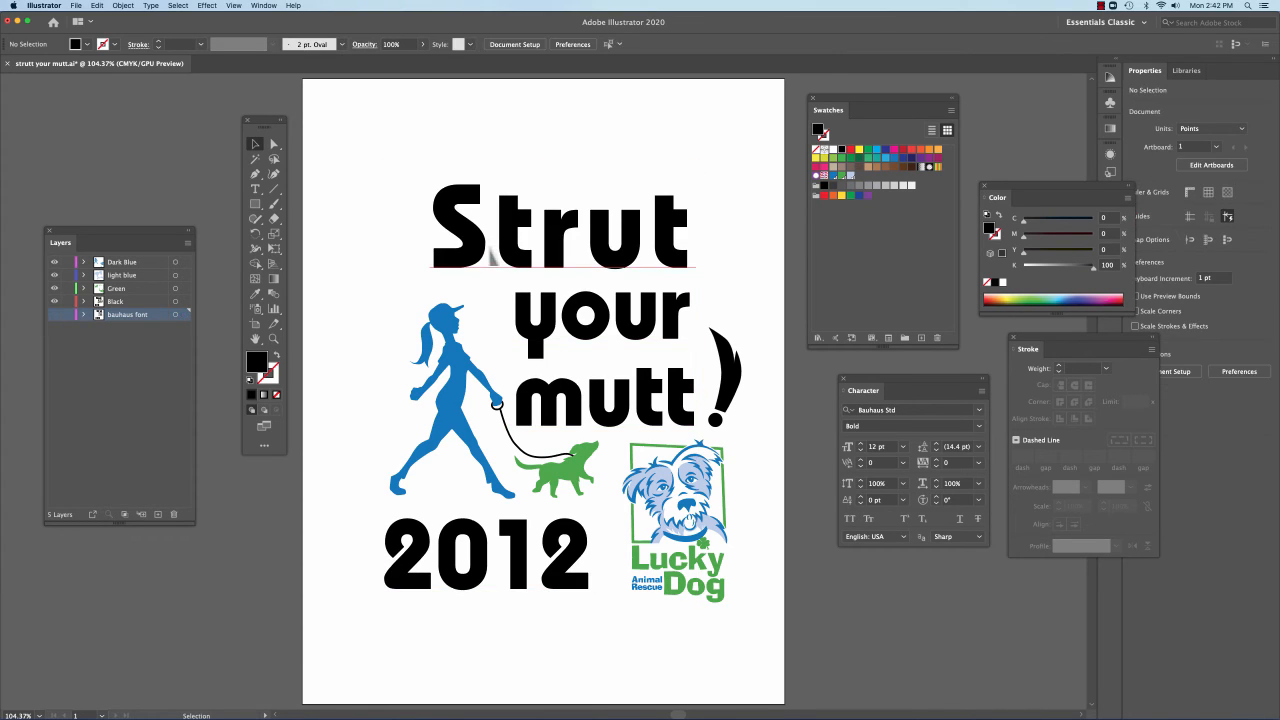
Convert the "Strut", "your", "mutt" and "2012" texts on the Black layer to outlines and deselect them
{"action": "left_click", "coordinate": [491, 252]}
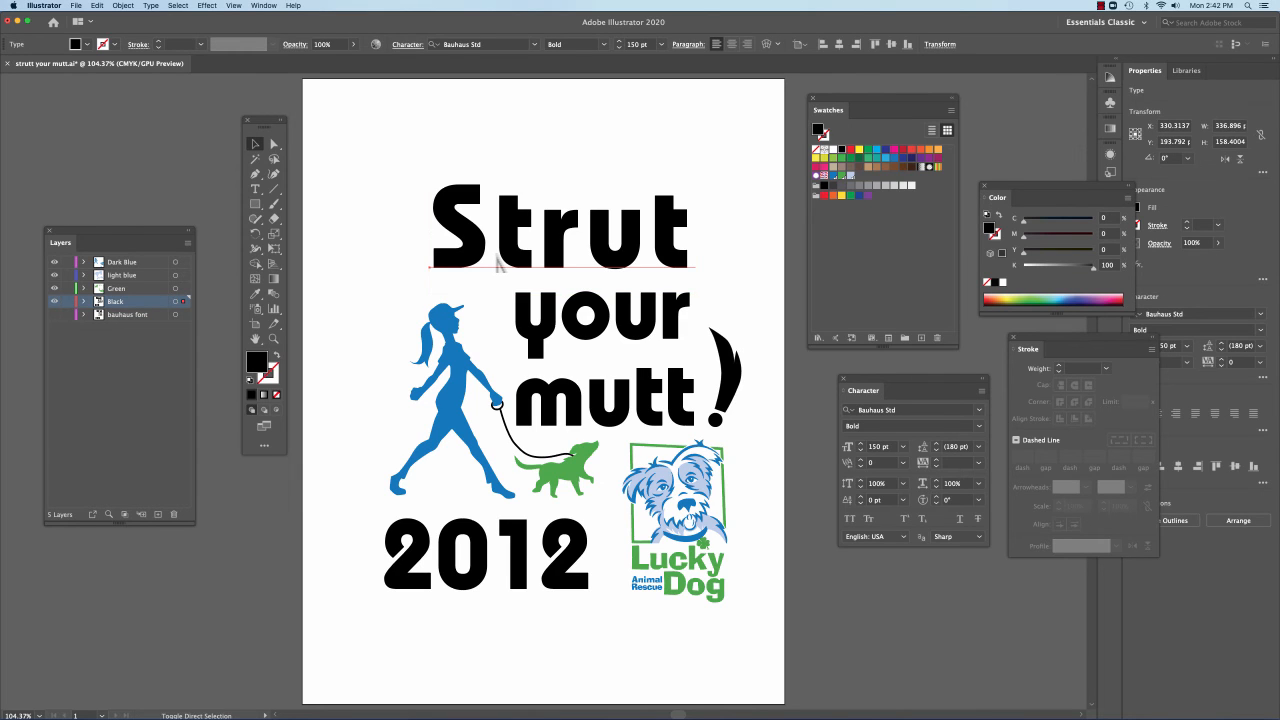
{"action": "key", "text": "shift+super+o"}
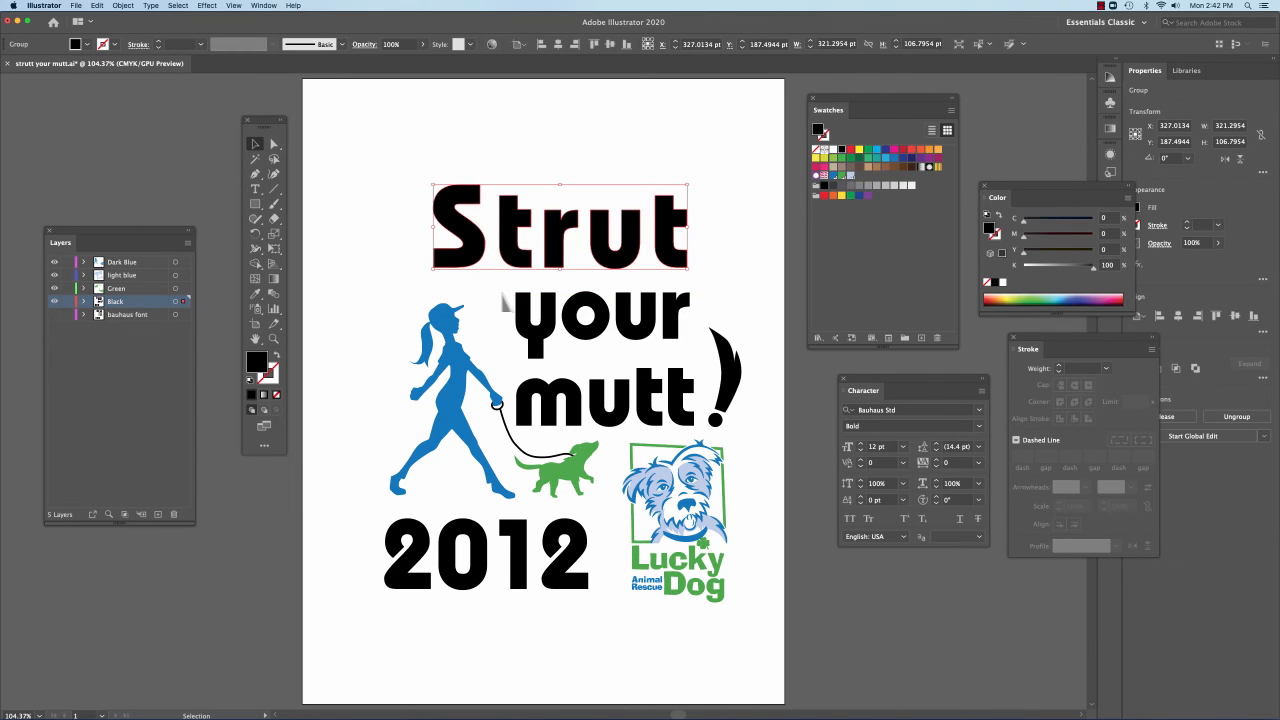
{"action": "left_click_drag", "start_coordinate": [509, 295], "coordinate": [592, 395]}
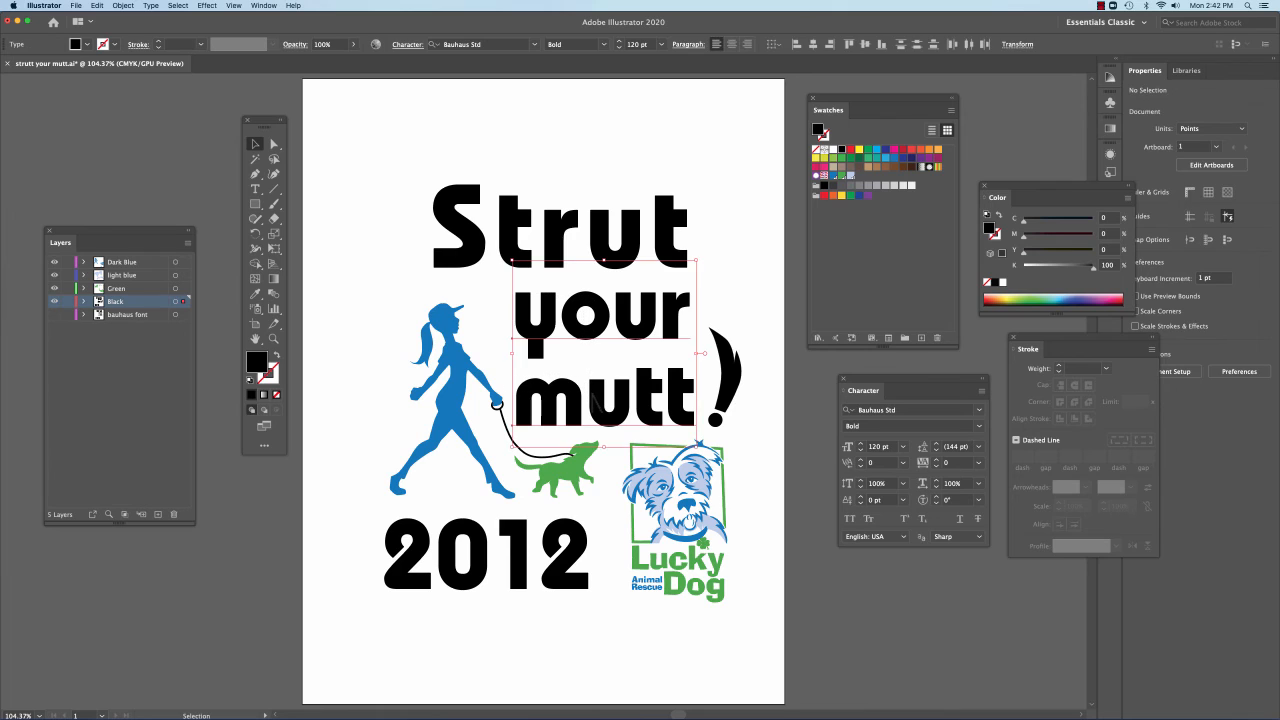
{"action": "left_click", "coordinate": [470, 555]}
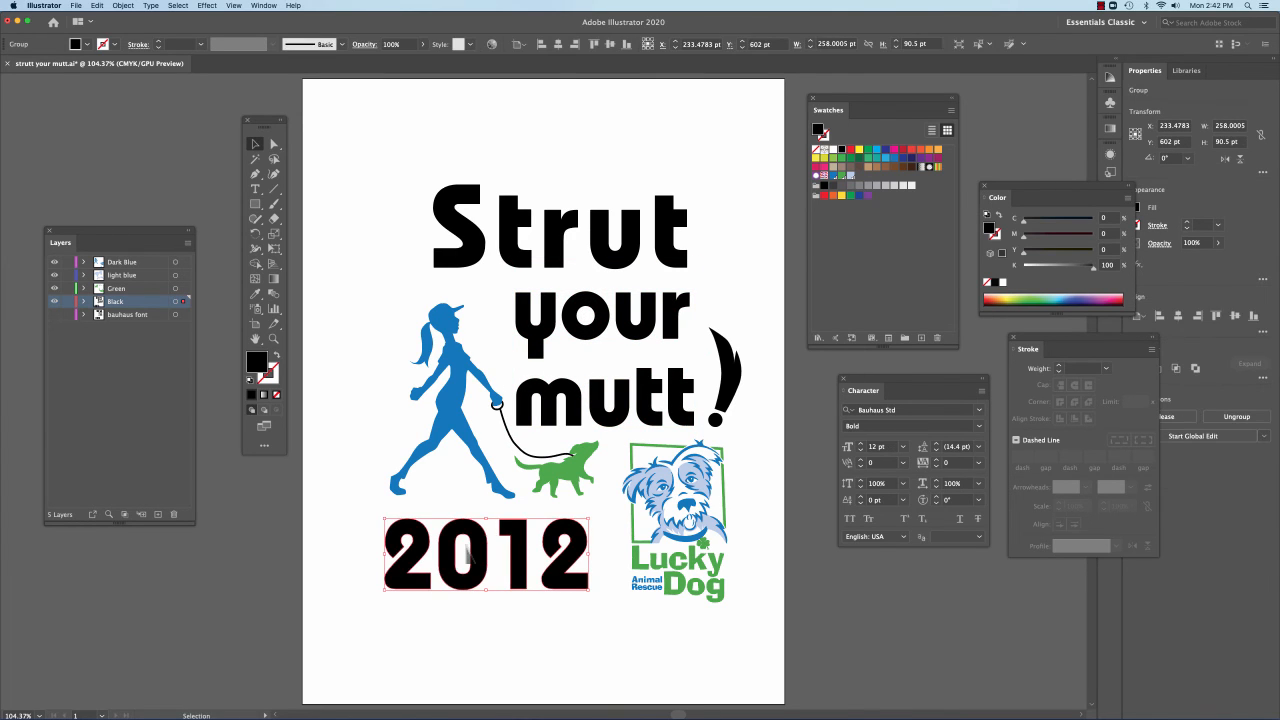
{"action": "left_click", "coordinate": [366, 138]}
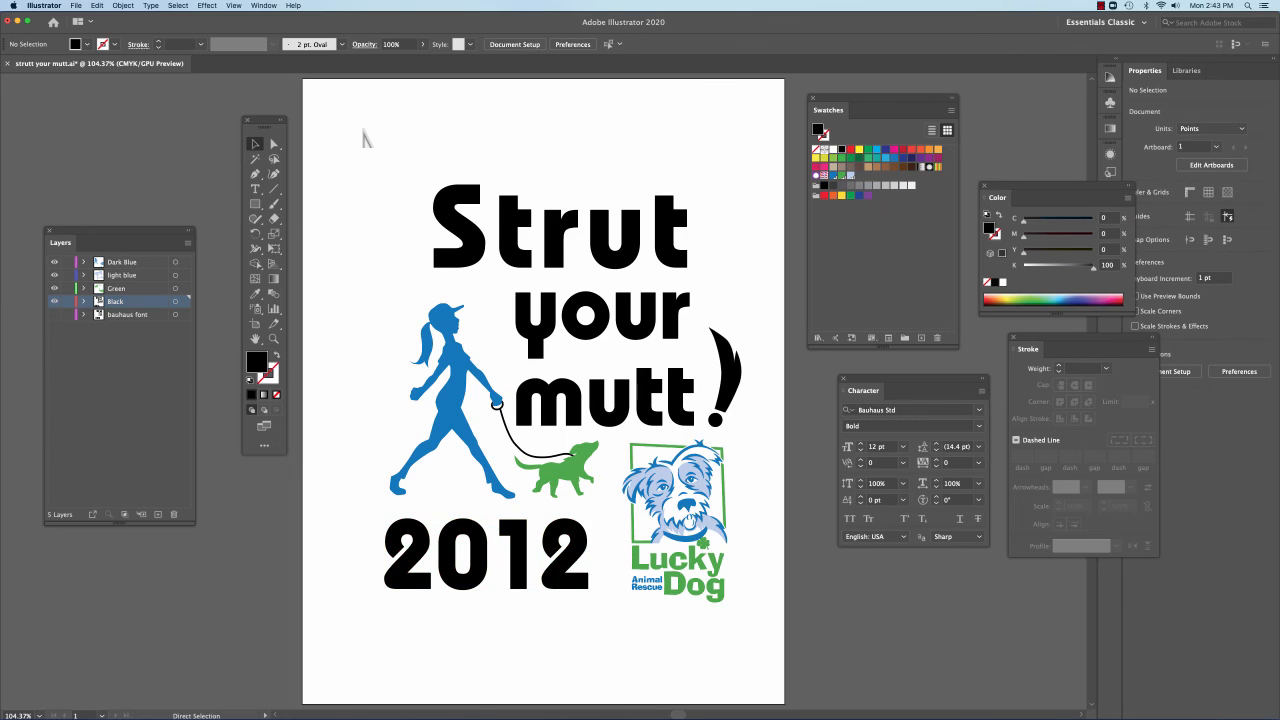
Check the artwork in outline view and inspect the anchor points of the outlined "Strut" on the Black layer
{"action": "key", "text": "super+y"}
{"action": "key", "text": "super+y"}
{"action": "left_click", "coordinate": [128, 315]}
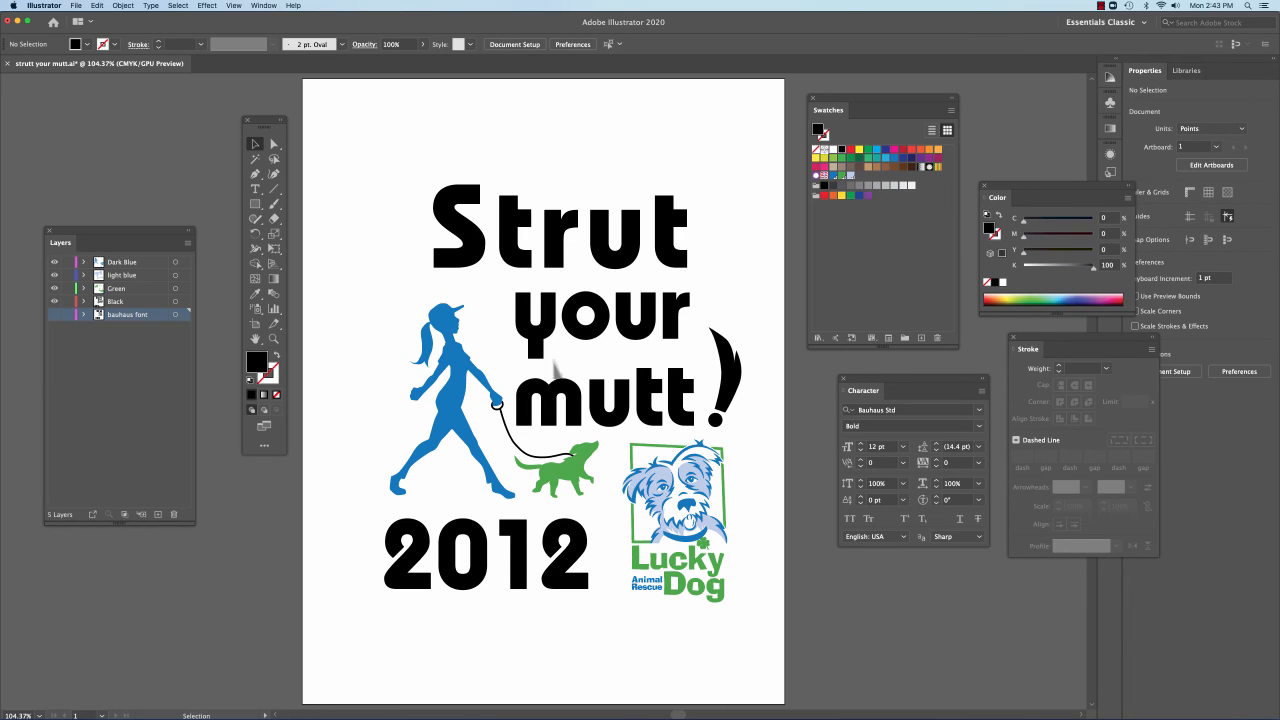
{"action": "left_click", "coordinate": [115, 301]}
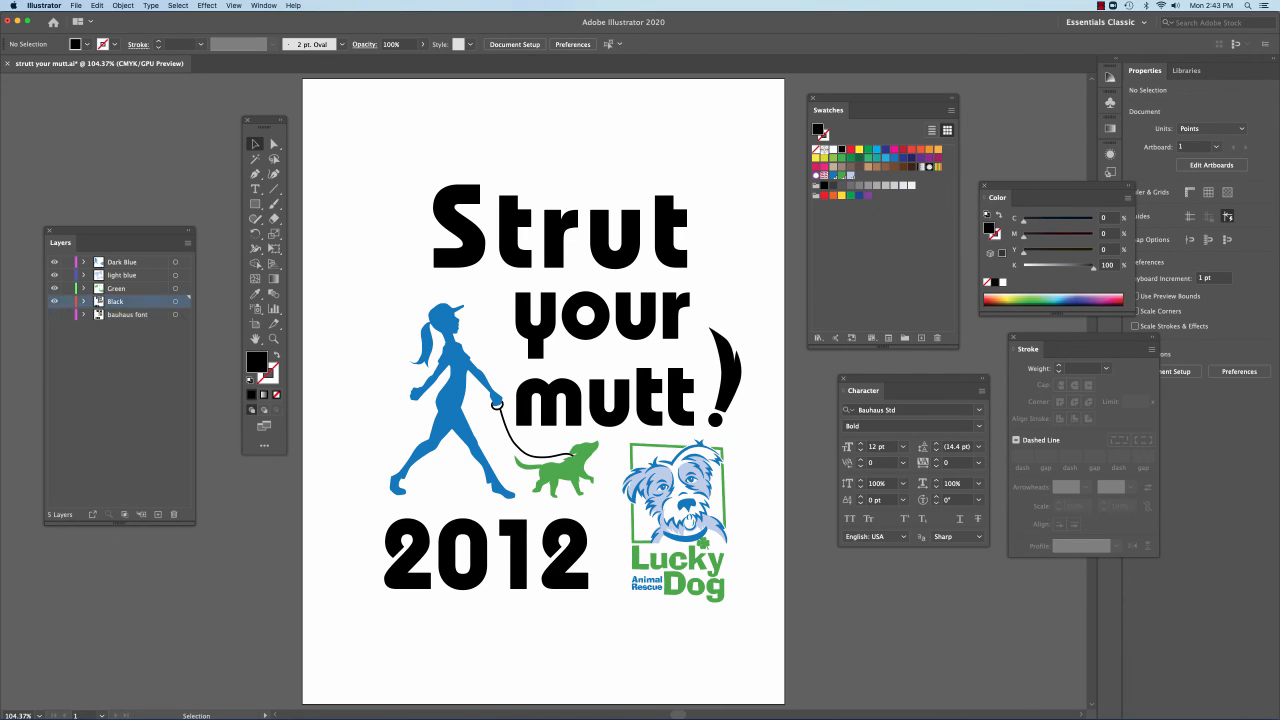
{"action": "left_click", "coordinate": [466, 268]}
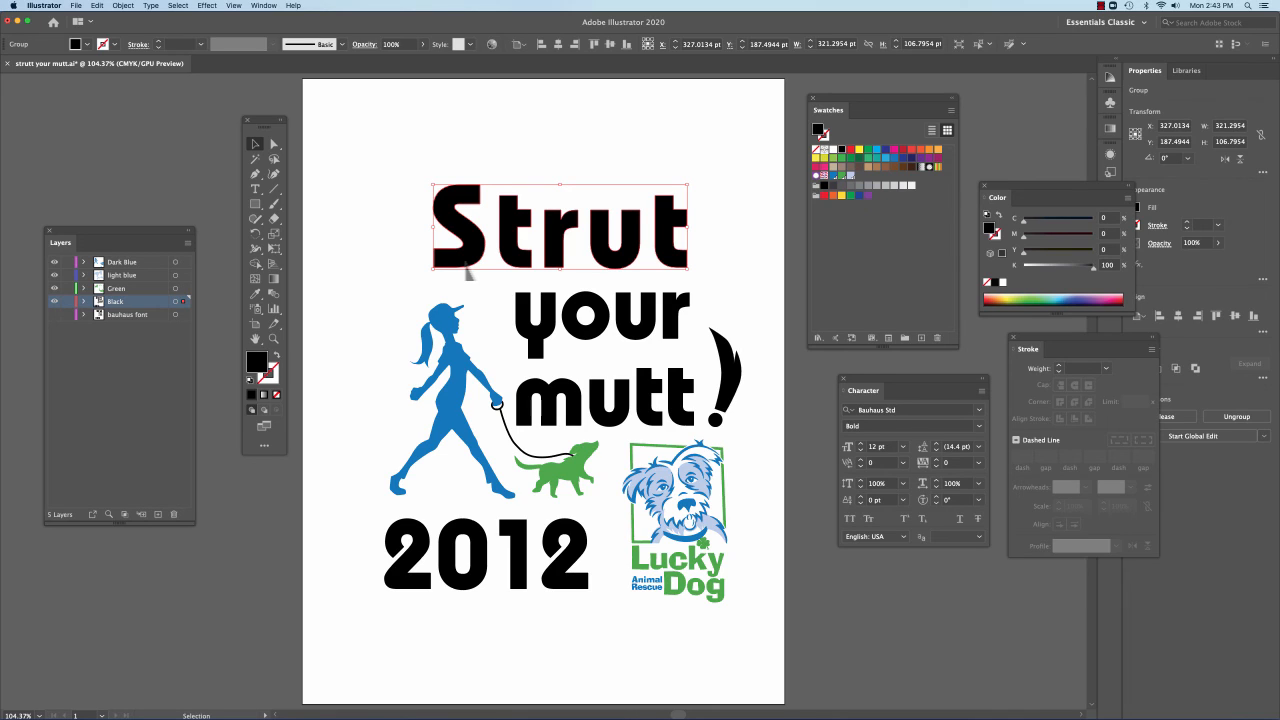
{"action": "key", "text": "a"}
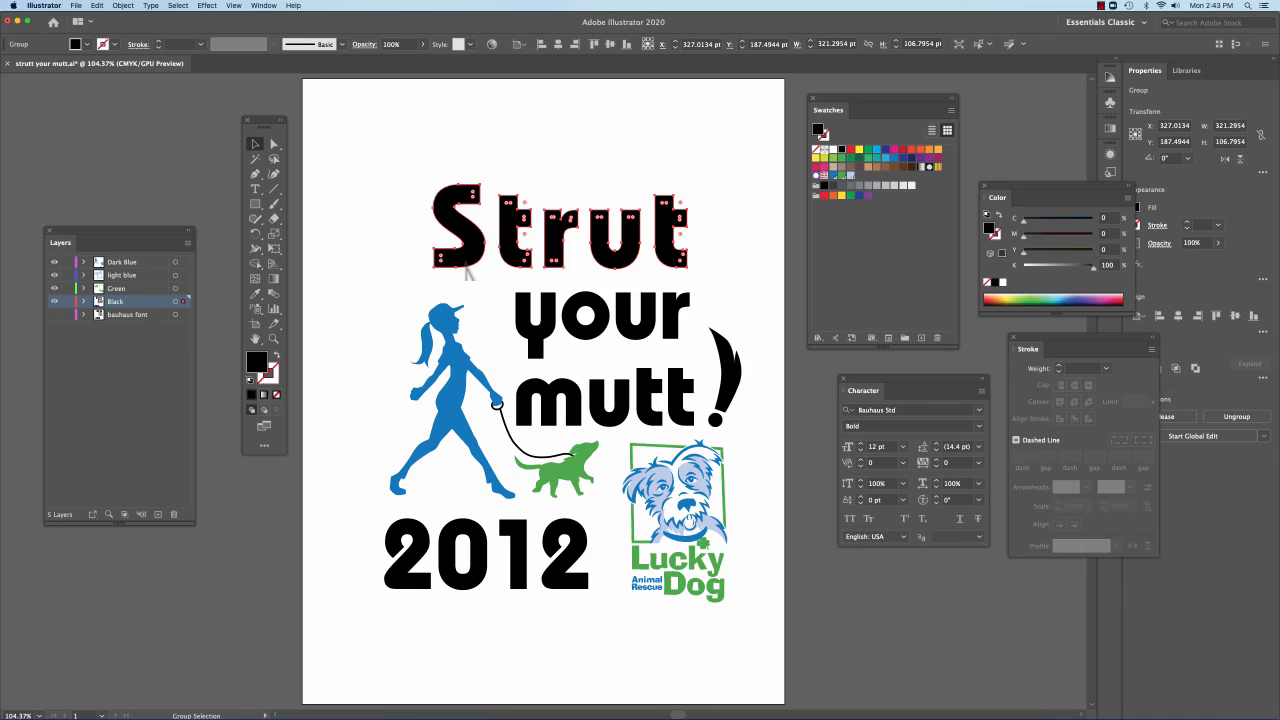